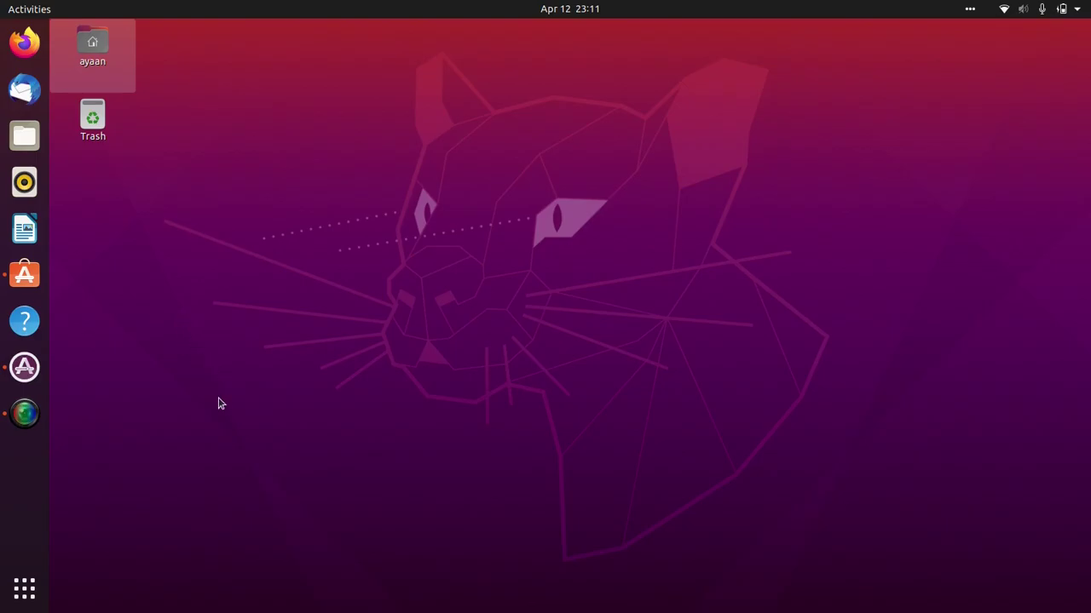
Open GNOME Shell's full application grid from the dock
click(5, 603)
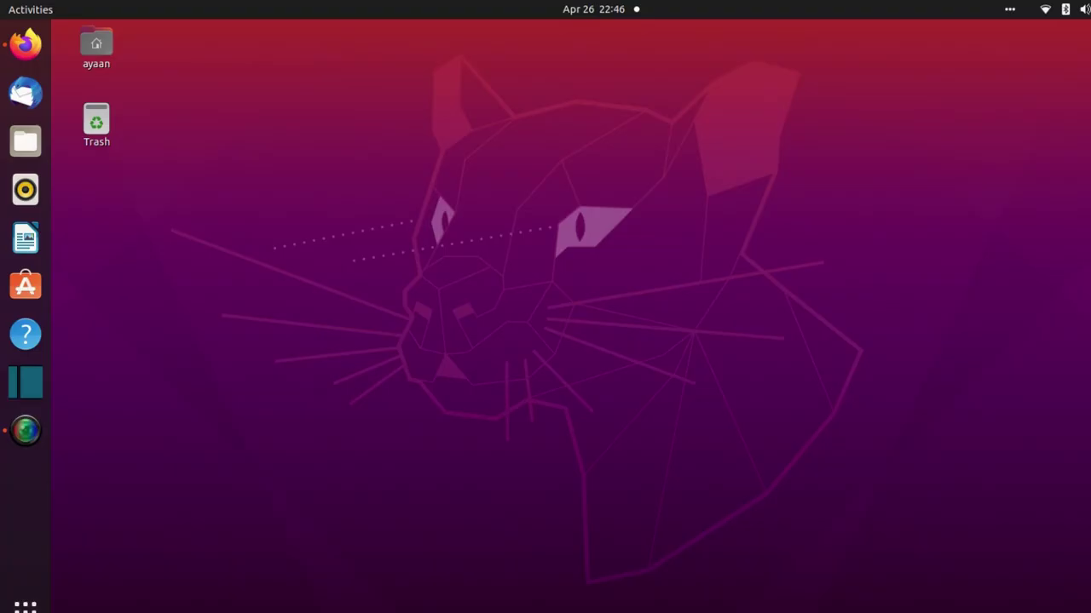
Search the applications for 'soft' and launch Software Updater
click(25, 606)
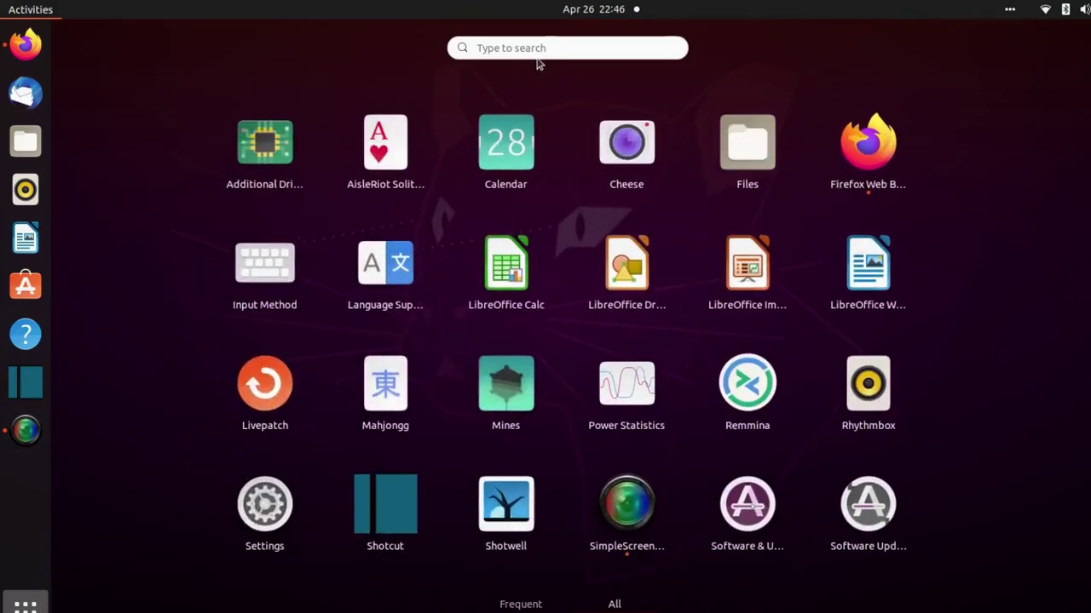
click(532, 47)
text(so)
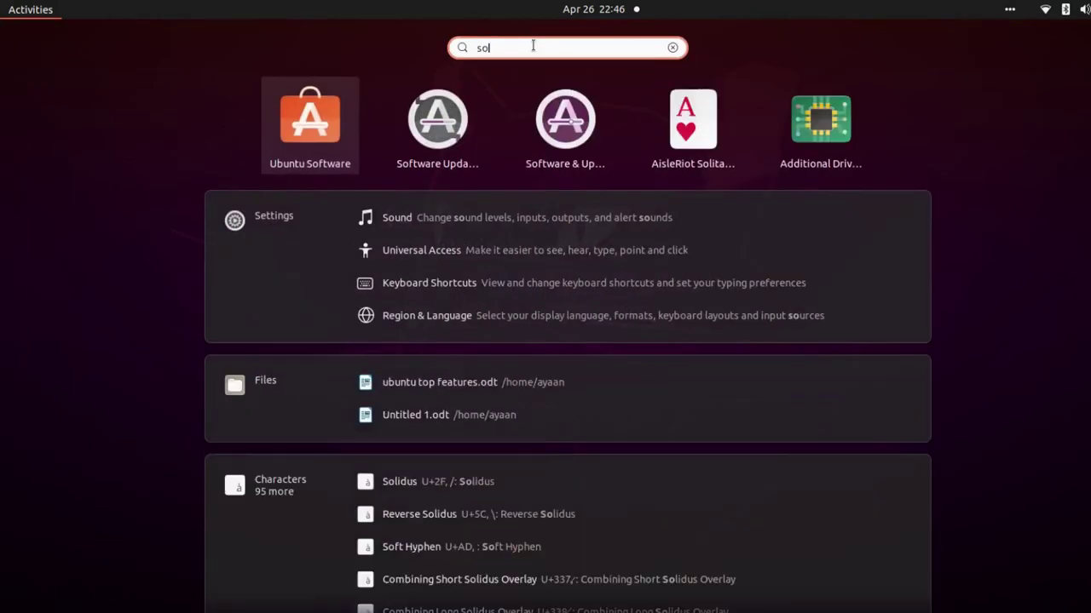
text(ft)
key(Right)
key(Return)
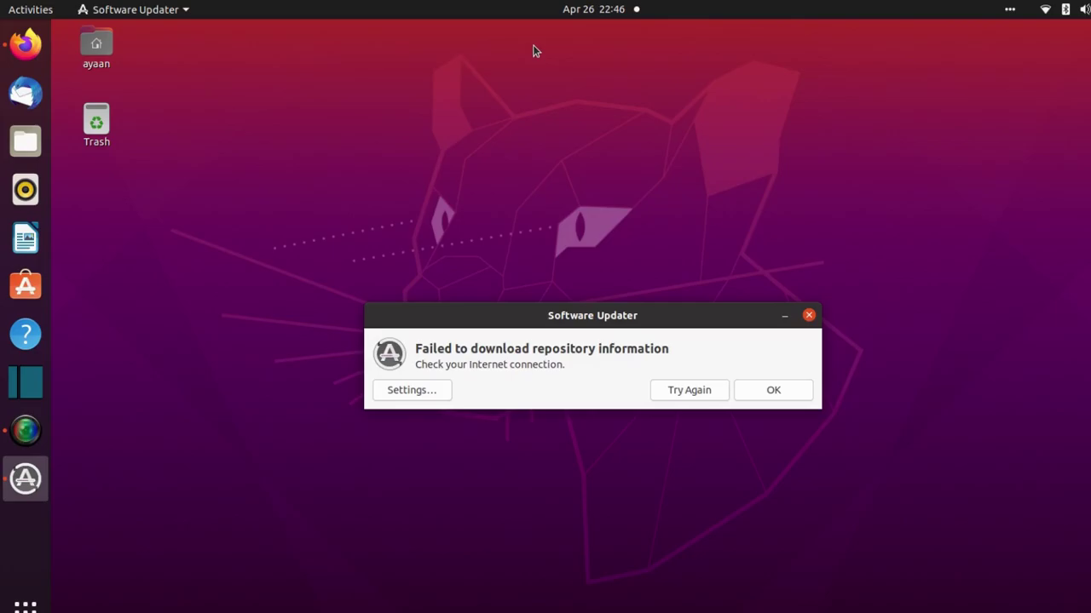
Retry the repository check and start installing the 127.7 MB of updates
click(723, 390)
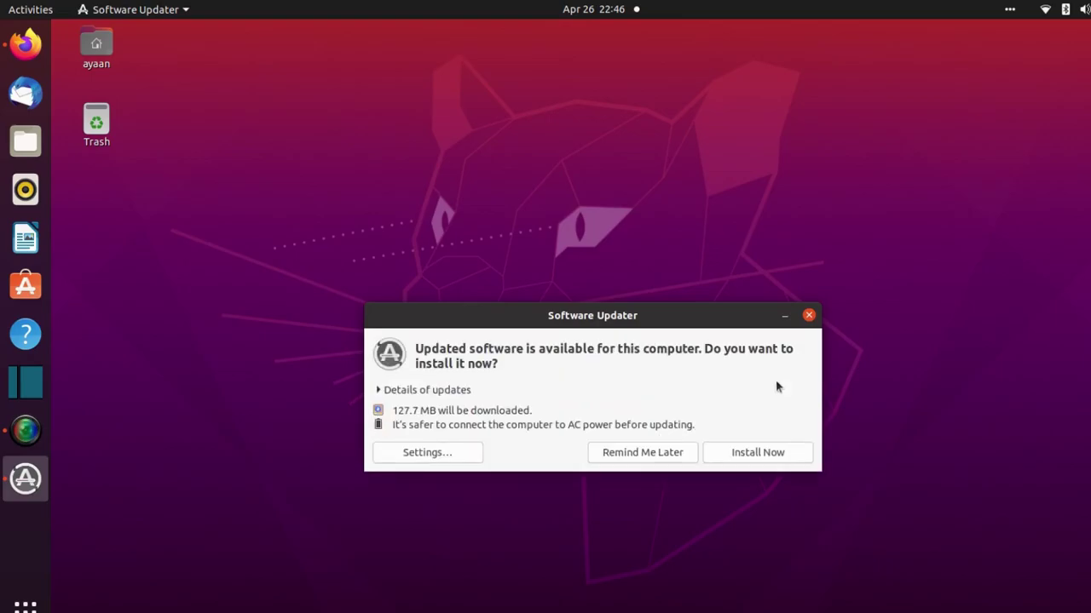
click(753, 454)
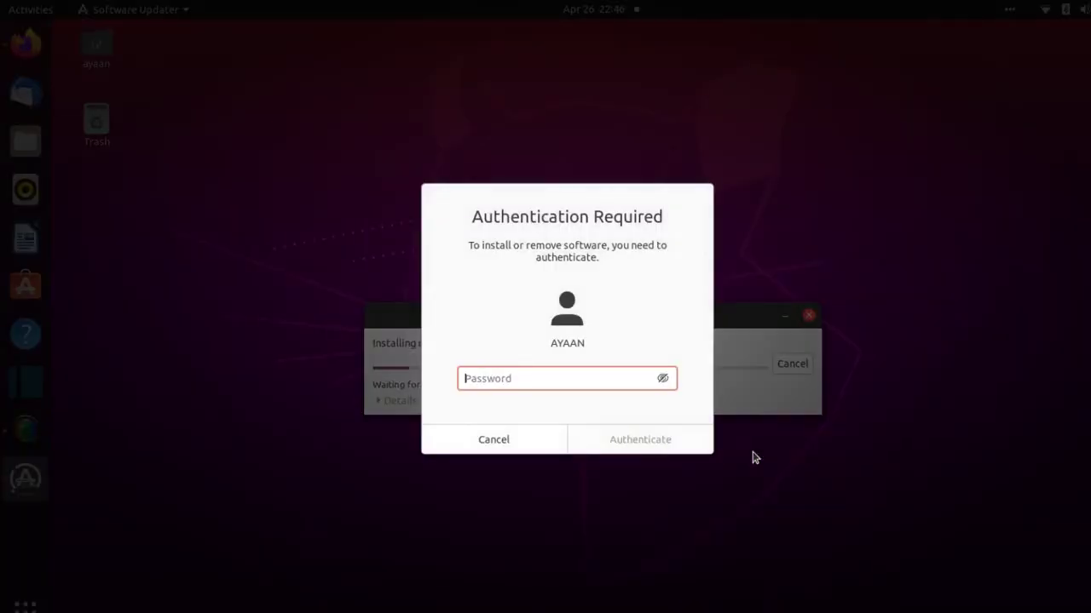
Authenticate with the account password so the updates begin installing
text(•)
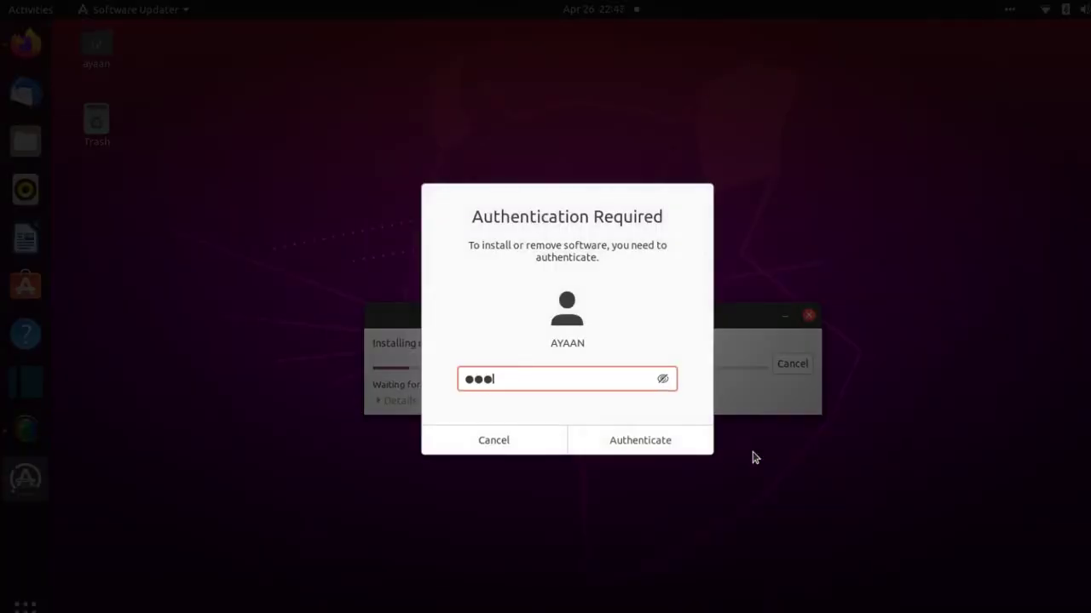
text(••)
key(Return)
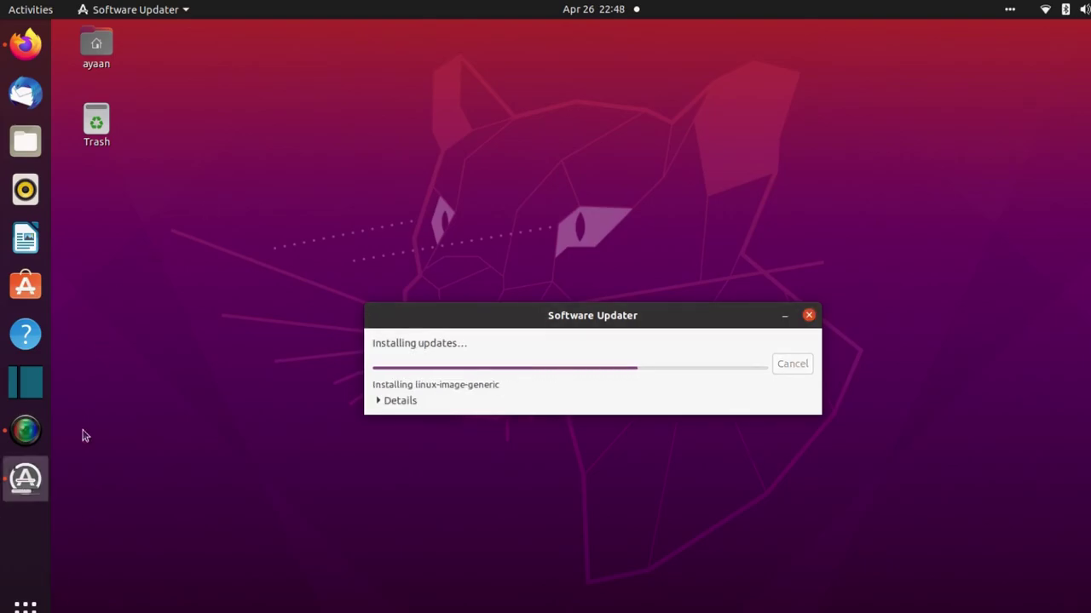
Launch Terminal by searching 'terml' in the Activities overview
click(24, 604)
text(t)
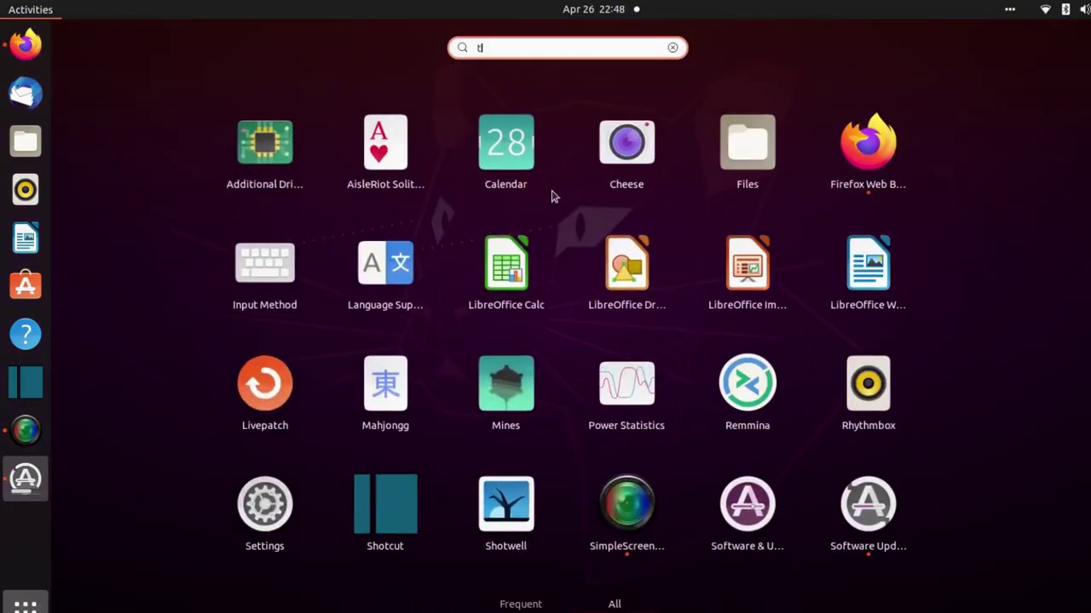
text(erml)
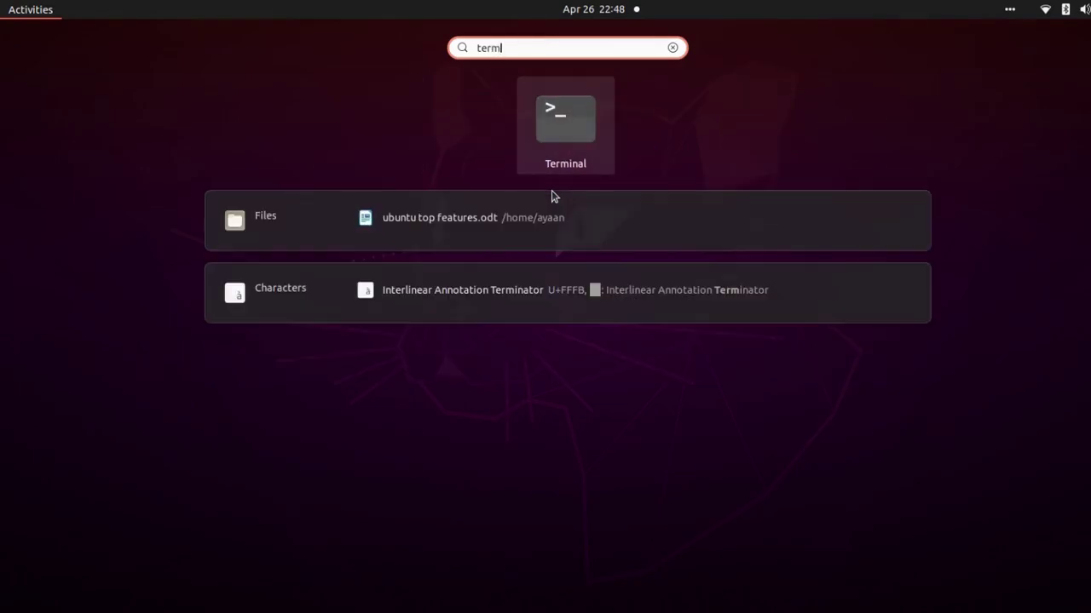
key(Return)
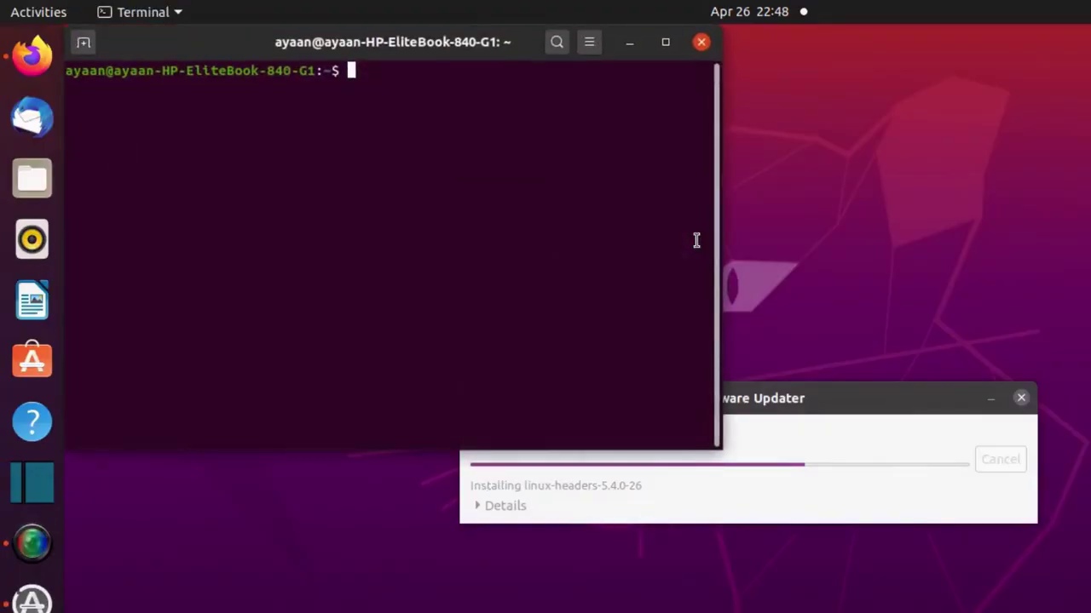
Run 'sudo apt install ubuntu-restricted-extras' in the terminal
text(sudo ap)
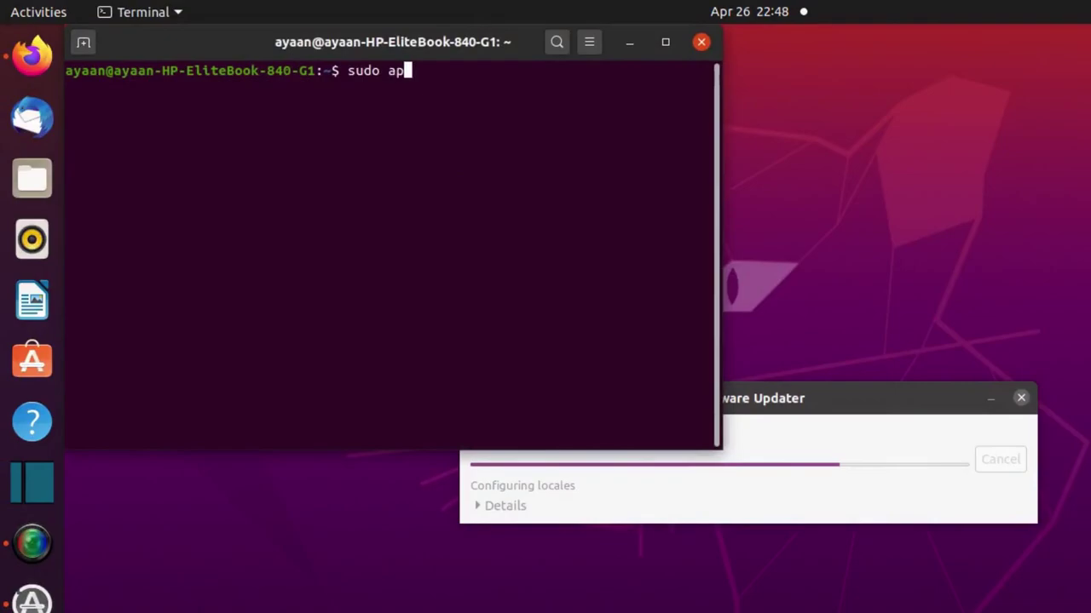
text(t install u)
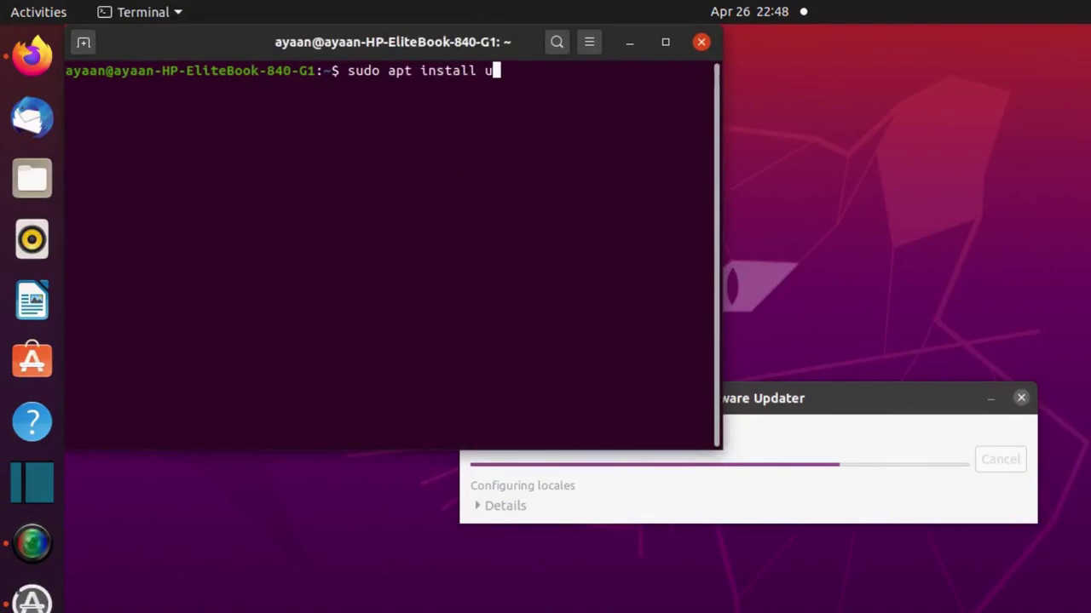
text(buntu)
text(-res)
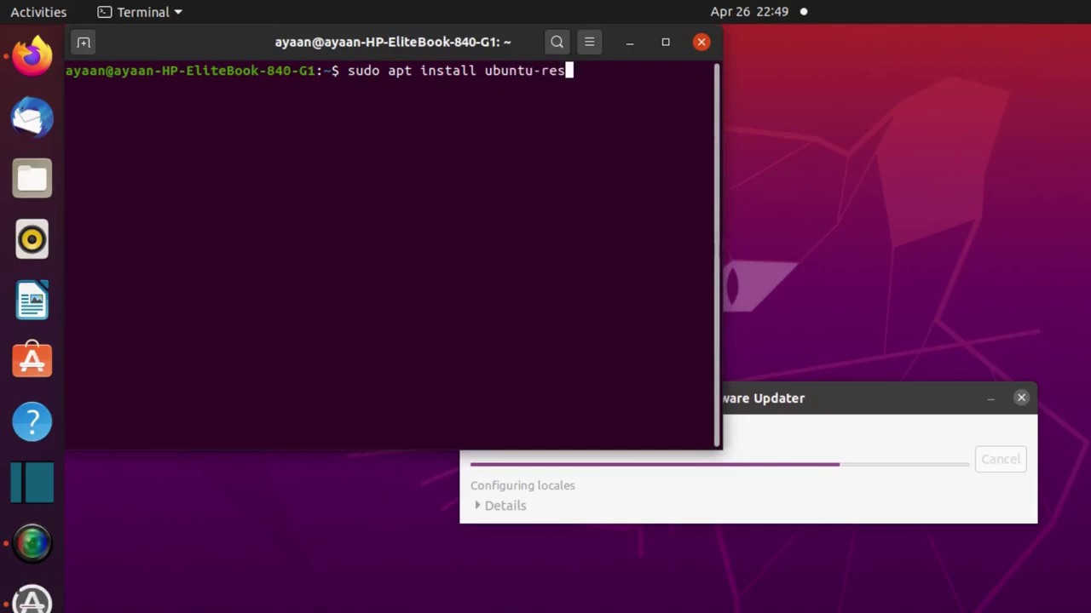
text(triction)
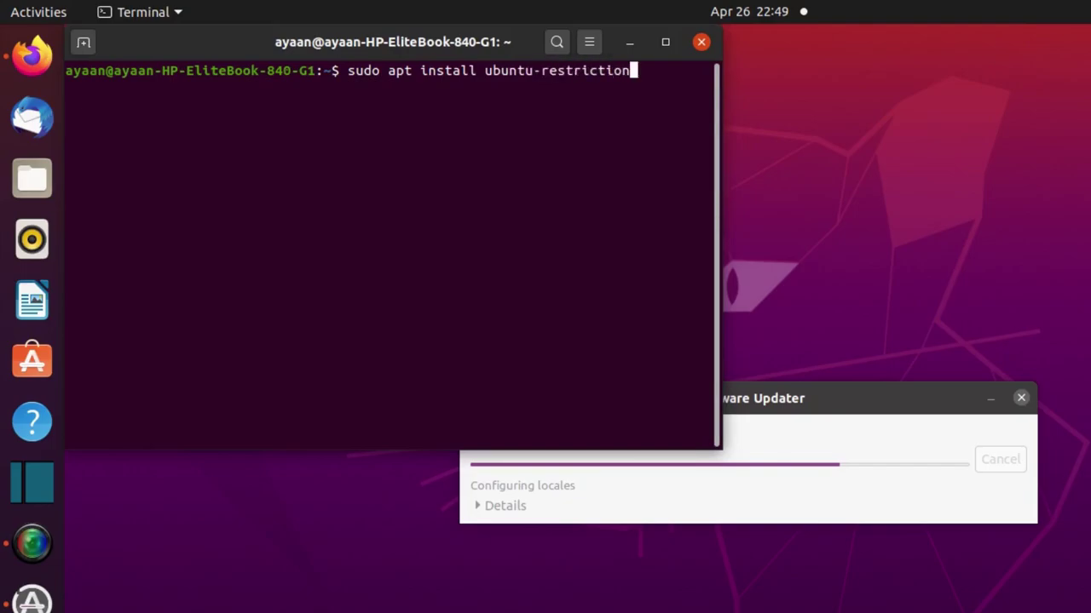
key(BackSpace)
key(BackSpace)
key(BackSpace)
text(ed-)
text(ext)
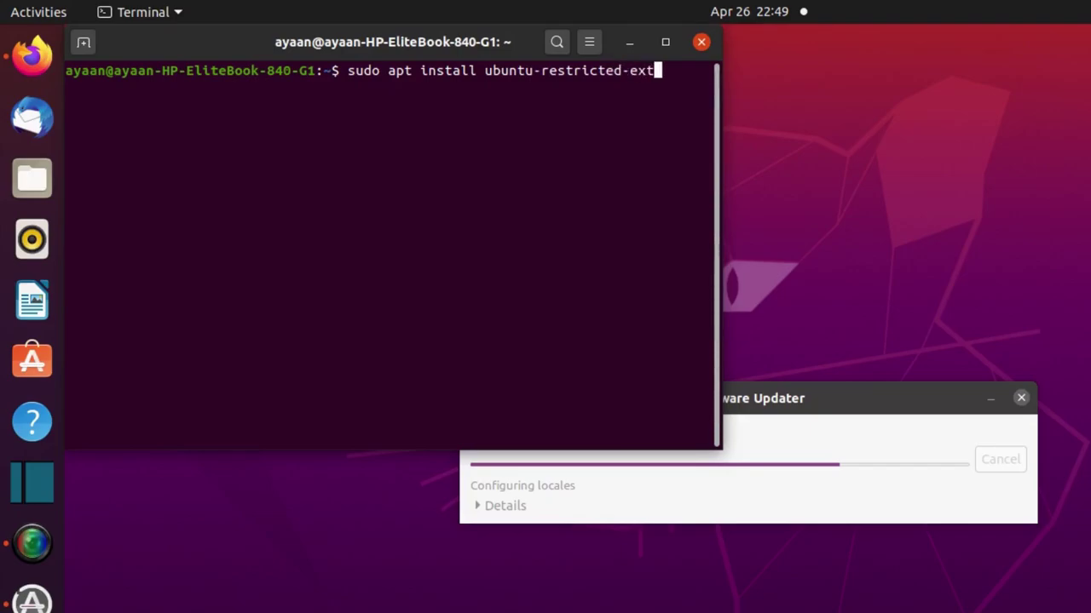
text(ras)
key(Return)
key(Return)
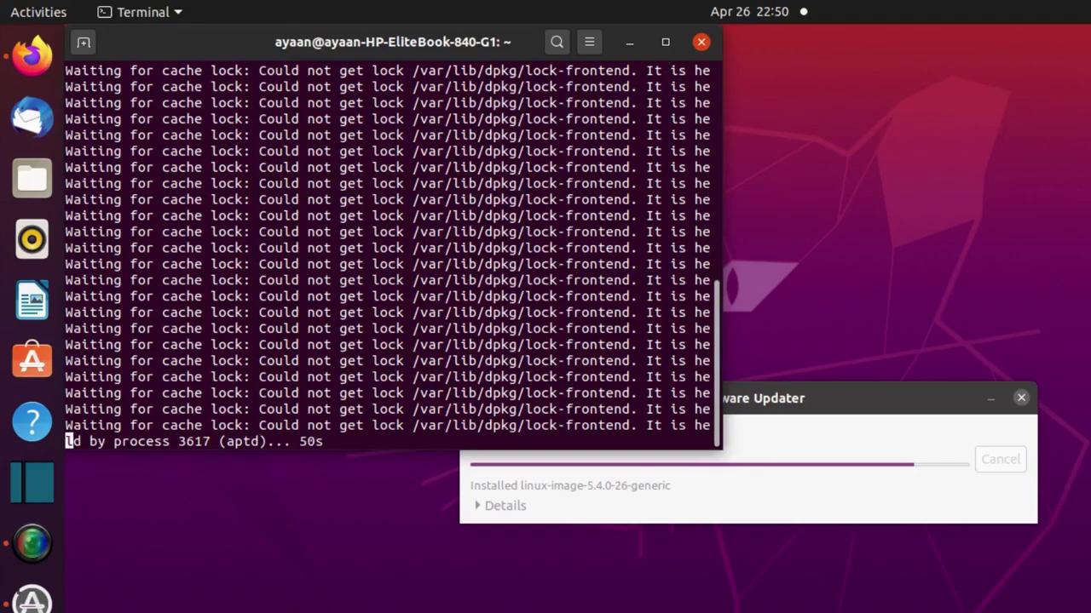
Drag the Software Updater window aside while apt waits for the dpkg lock
drag(864, 398, 1090, 240)
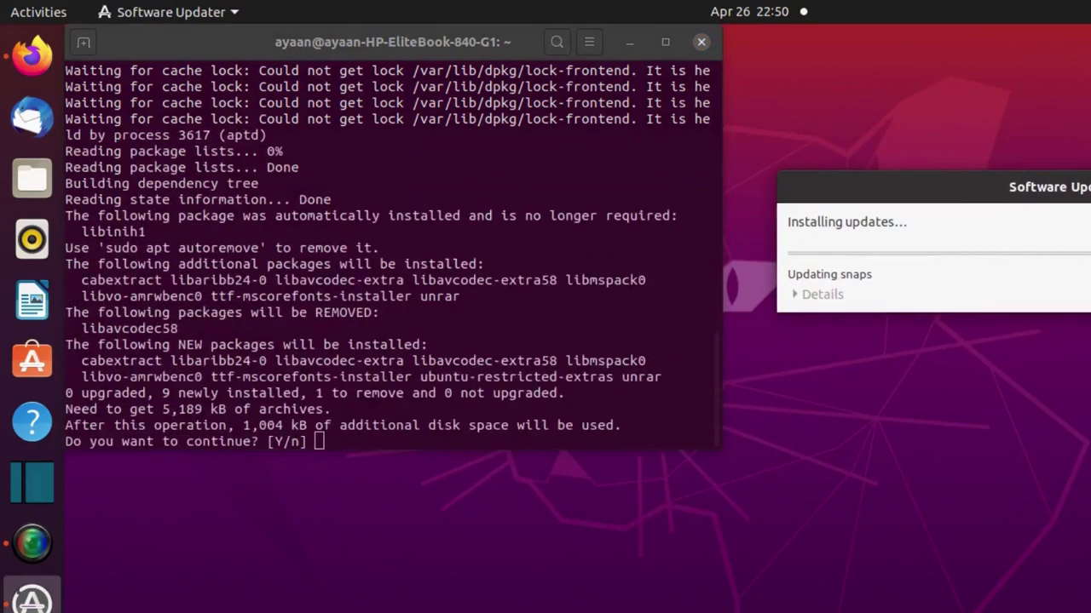
Confirm installing the listed restricted-extras packages with 'y'
click(653, 426)
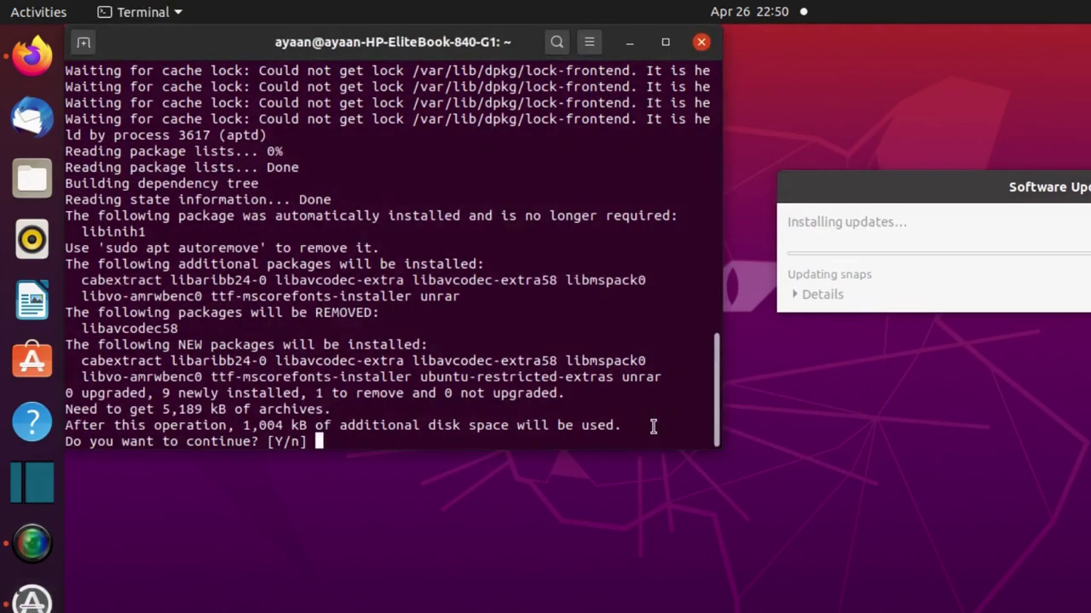
text(y)
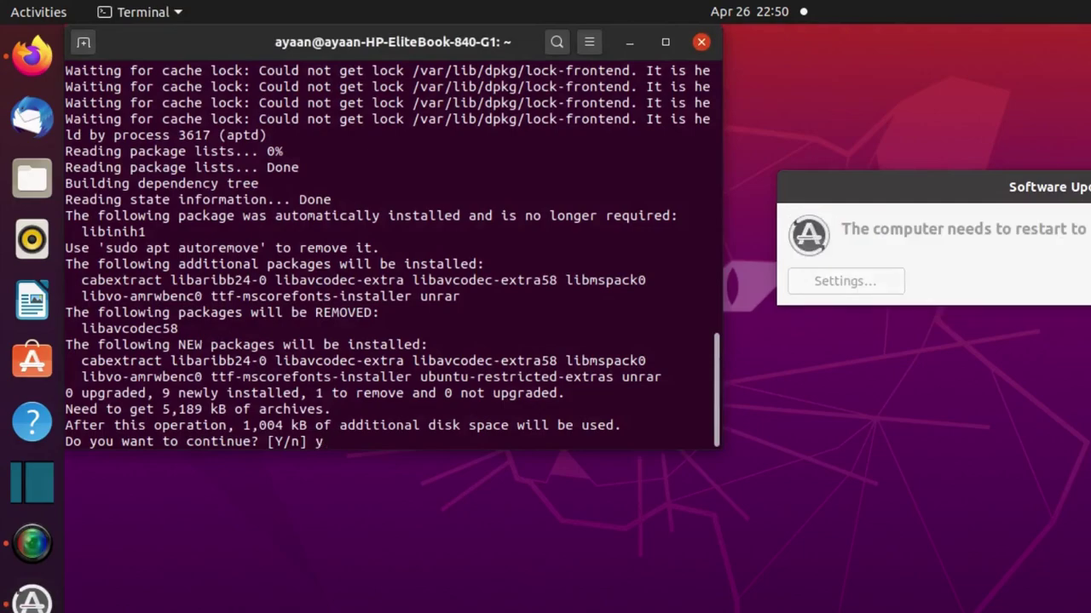
key(Return)
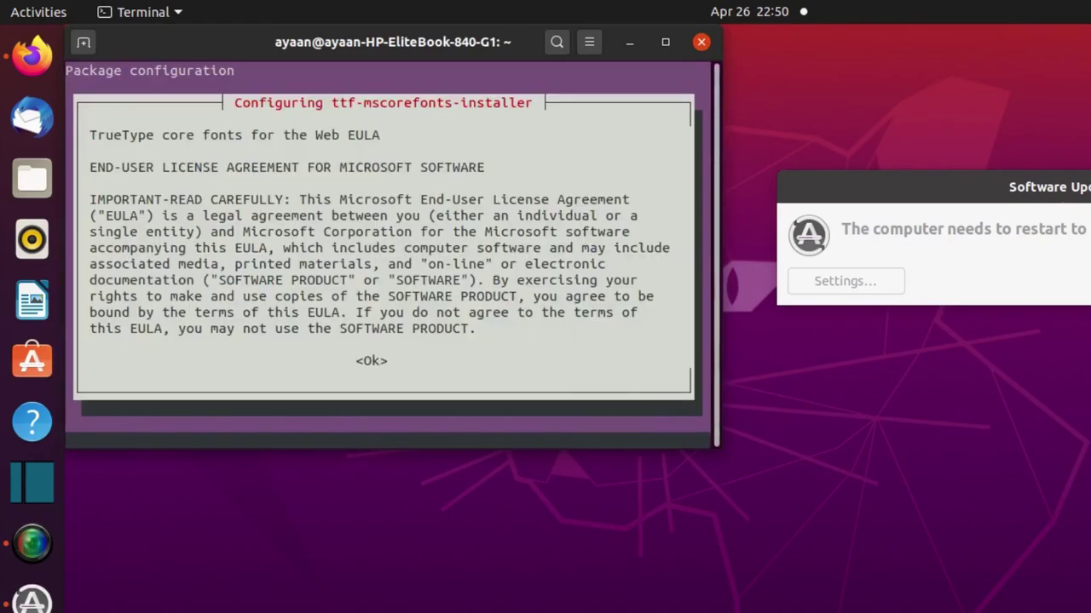
Accept the Microsoft core fonts EULA, then exit the terminal once installation finishes
key(Down)
key(Tab)
key(Return)
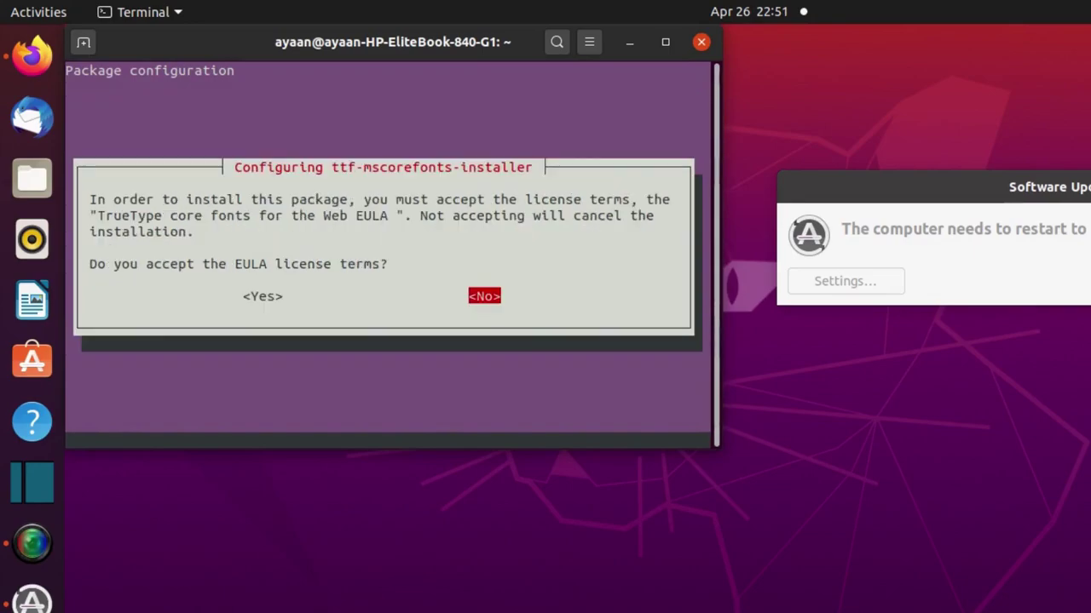
key(Left)
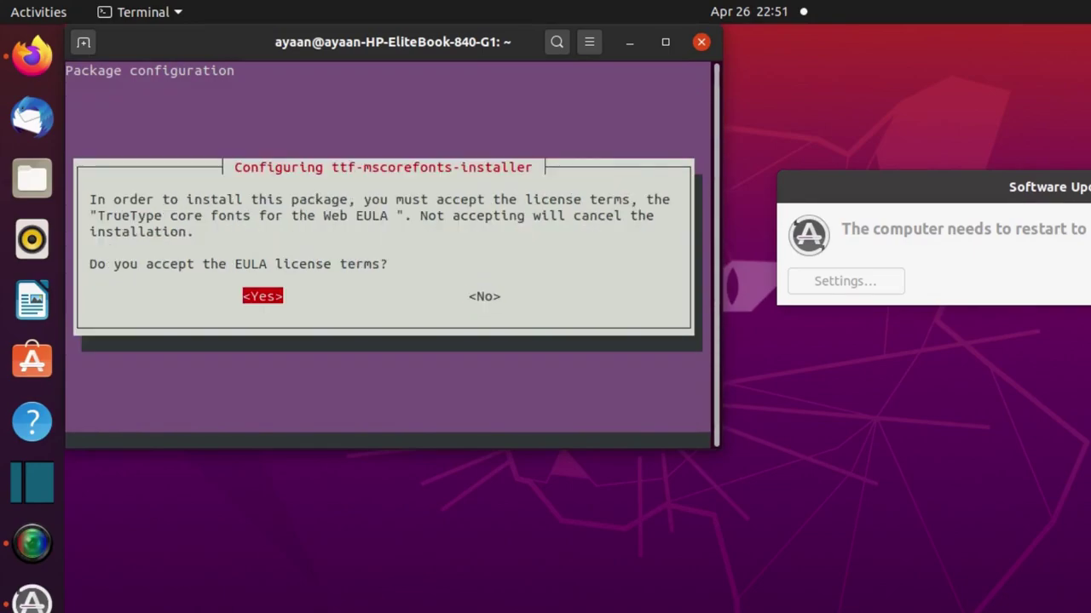
key(Return)
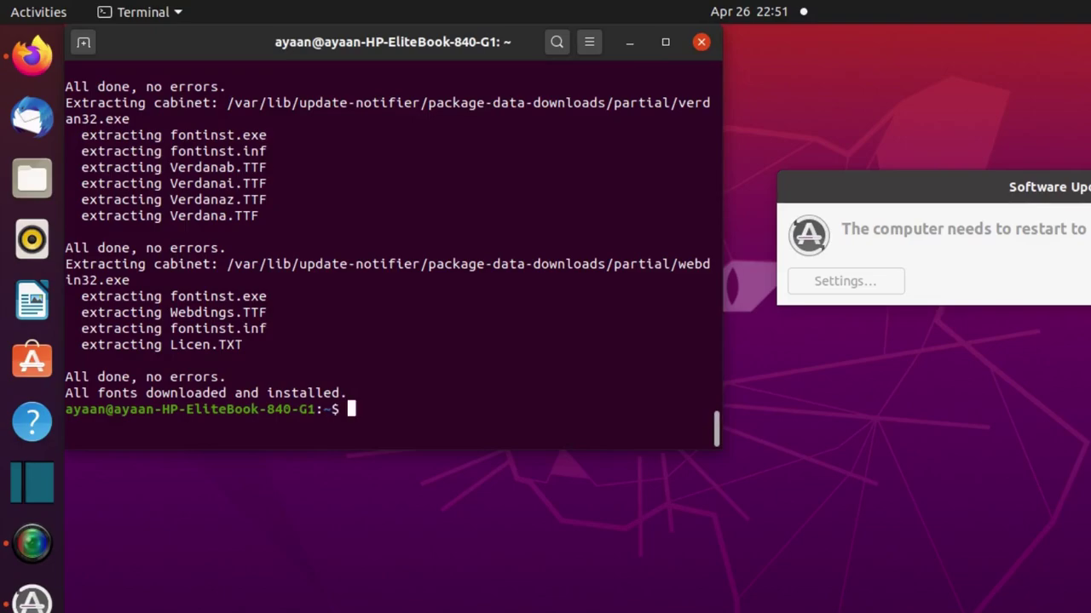
text(exit)
key(Return)
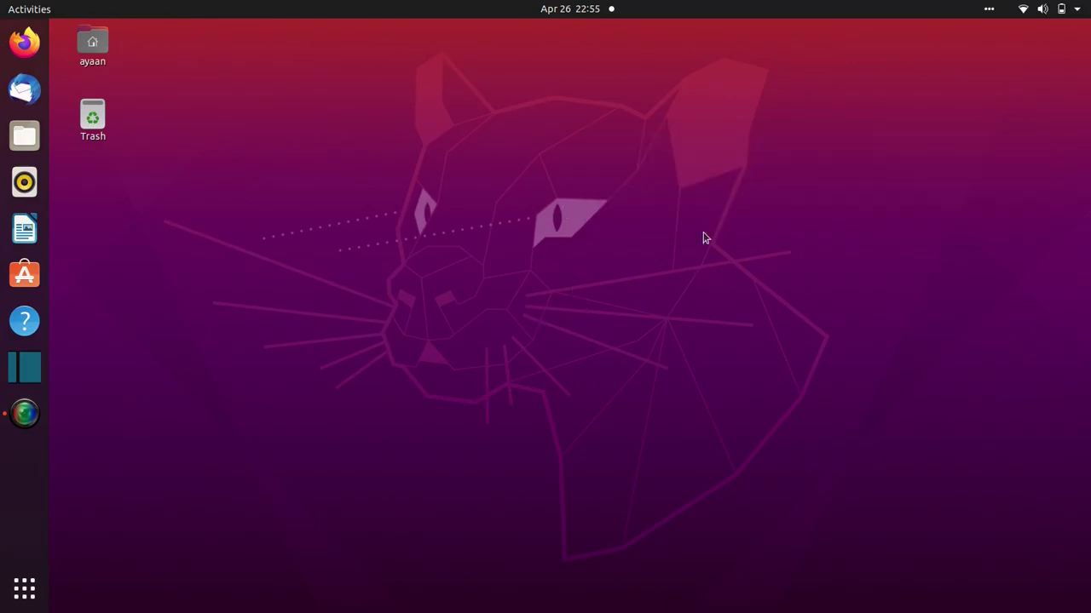
Search the application grid for 'soft' and select Software & Updates
click(24, 588)
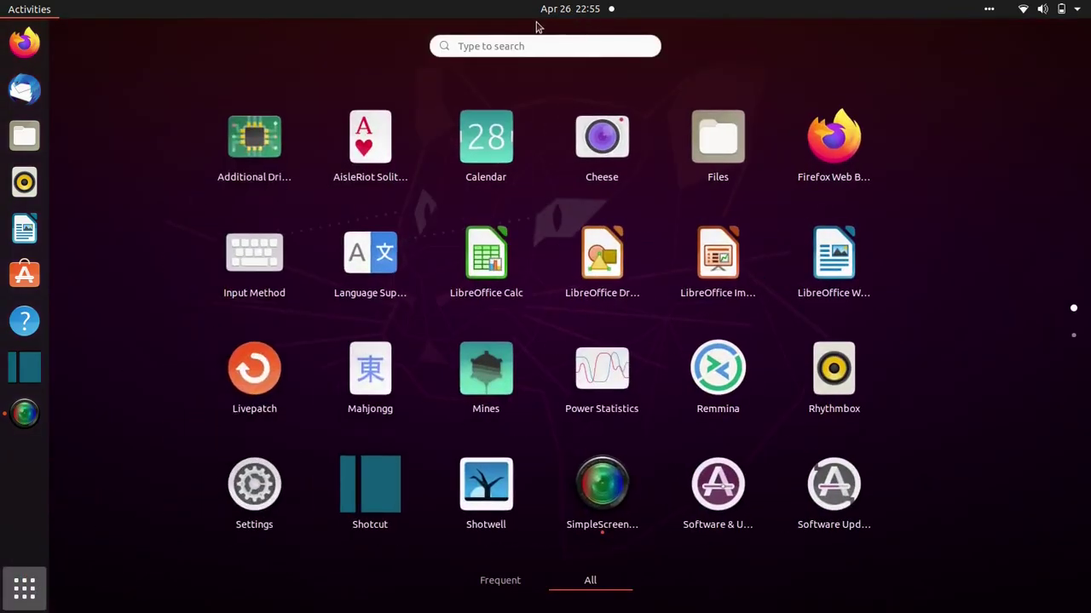
click(529, 46)
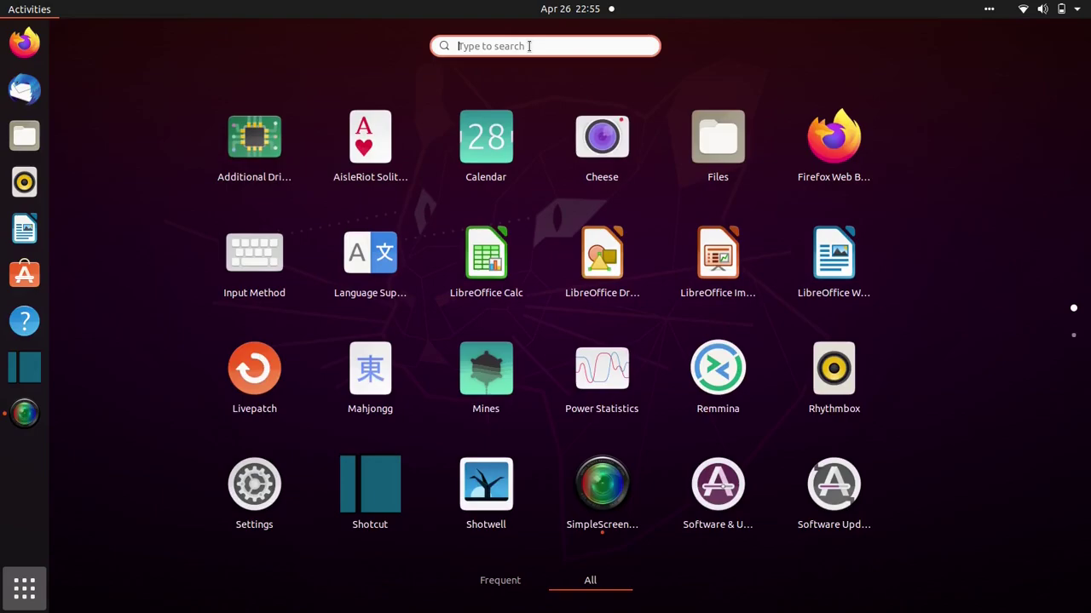
text(soft)
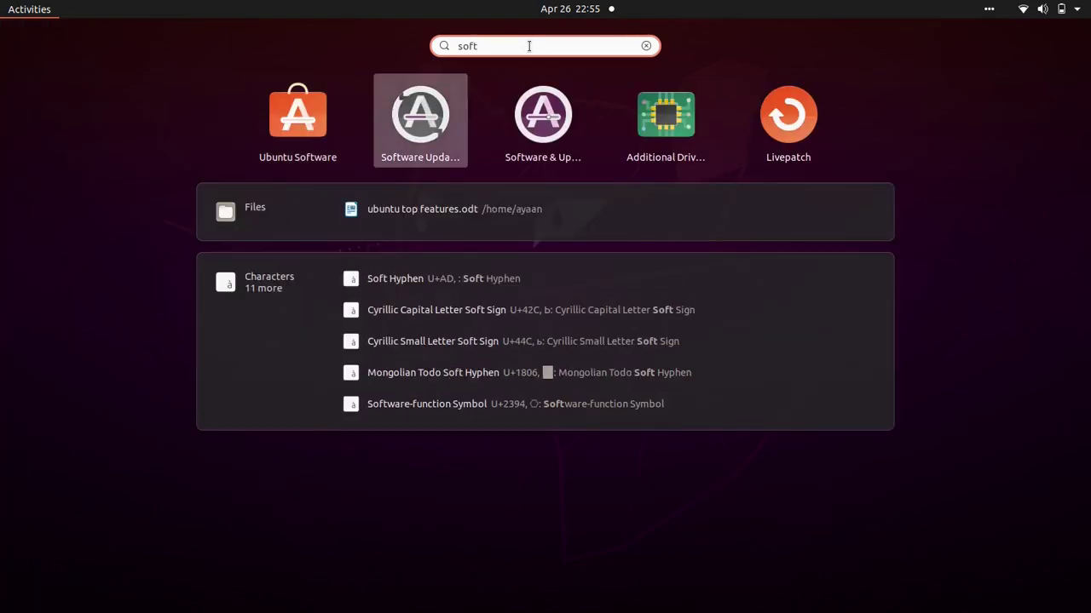
key(Left)
Check Additional Drivers for the Intel Wireless 7260 in Software & Updates, then close it
key(Return)
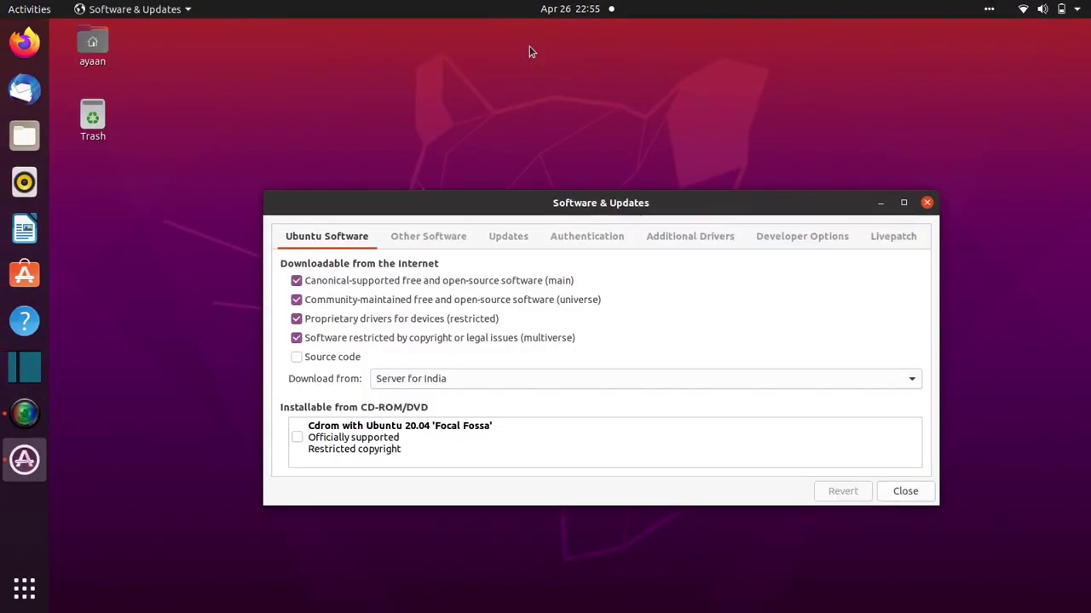
click(668, 236)
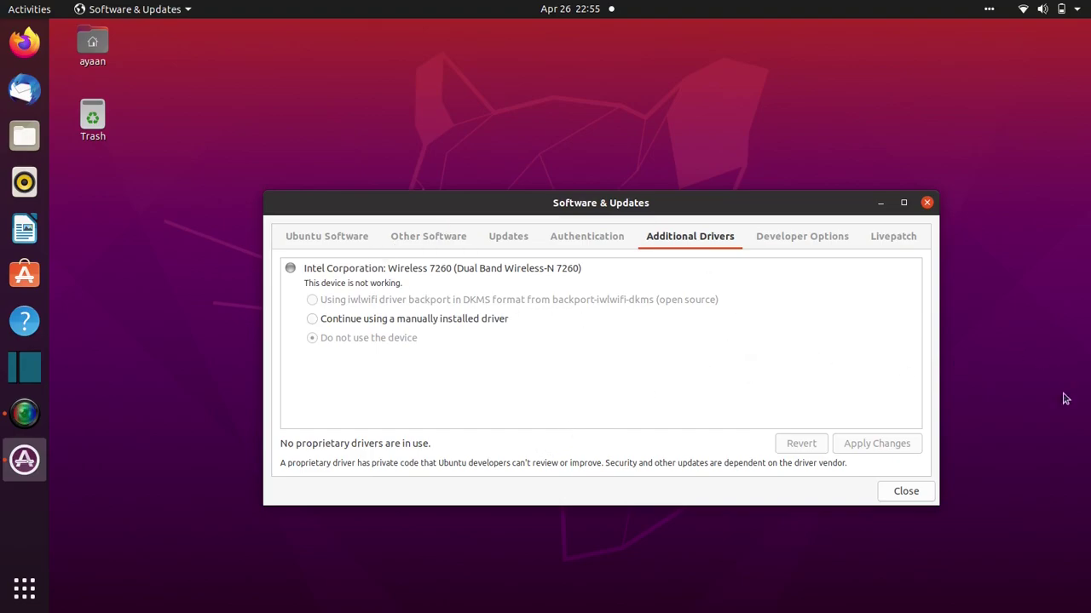
click(908, 492)
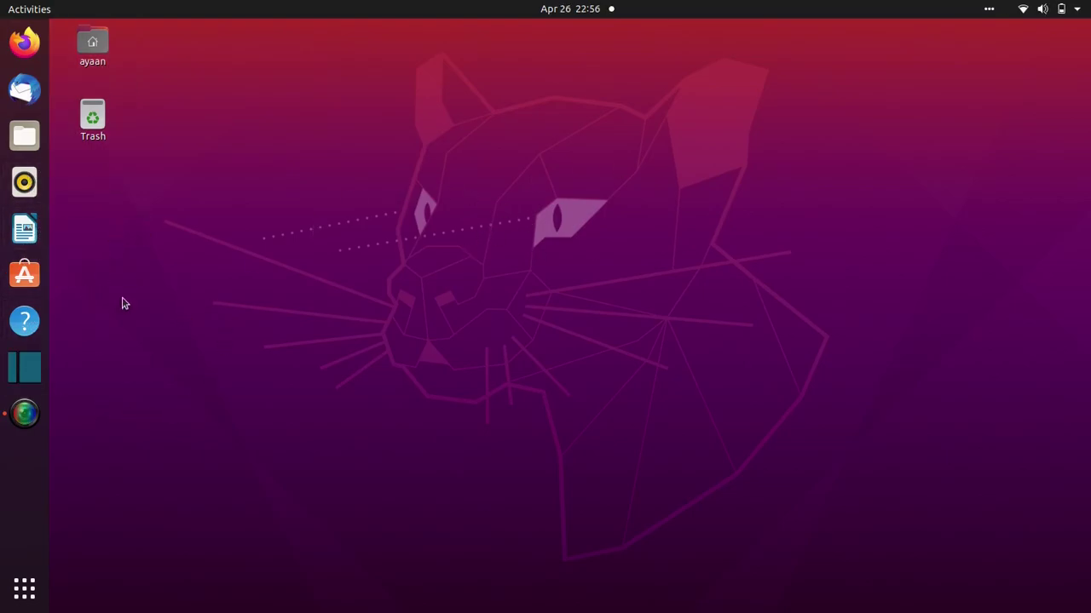
Find the GNOME Tweaks page in Ubuntu Software by searching 'gnome tweaks'
click(24, 291)
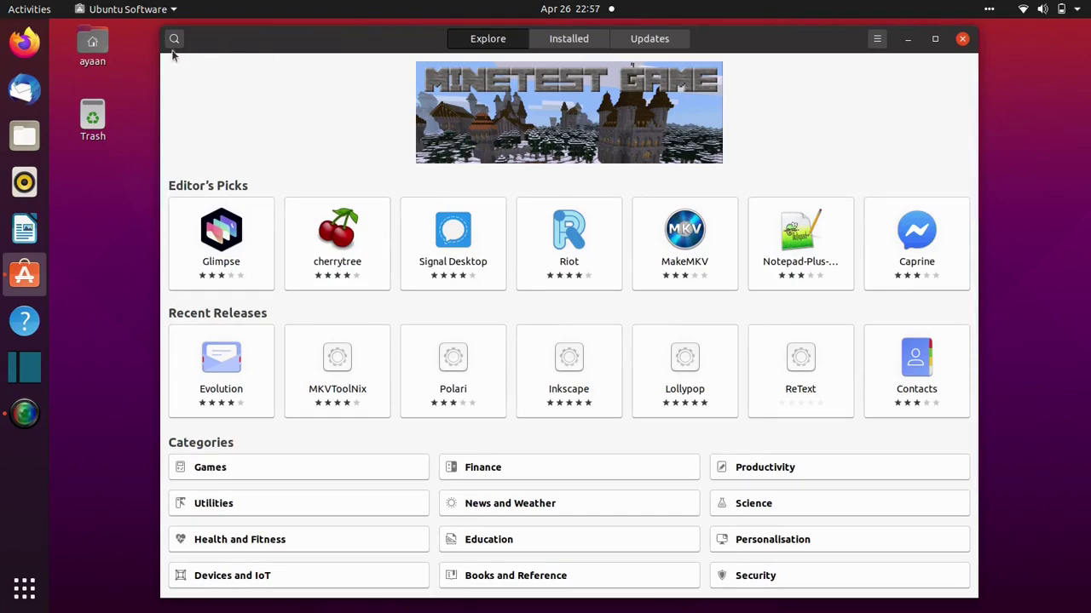
click(174, 40)
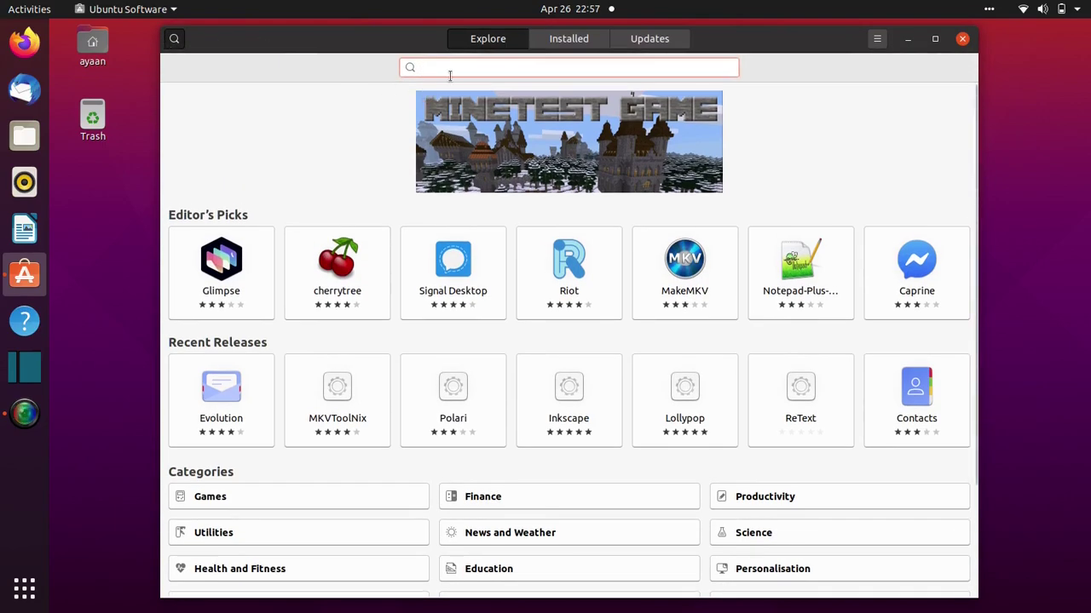
text(gnome tw)
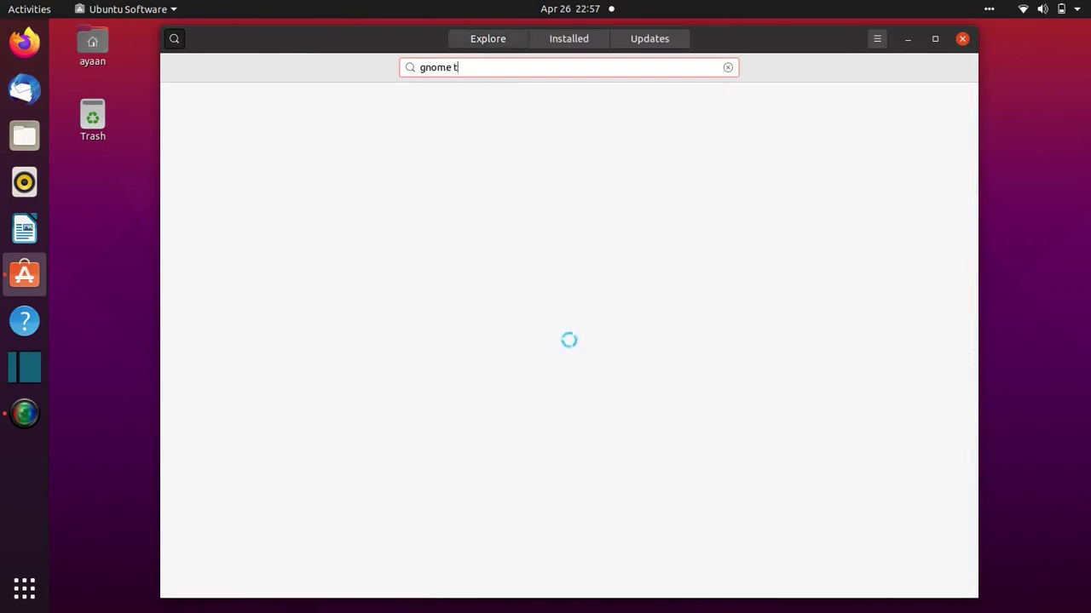
text(eaks)
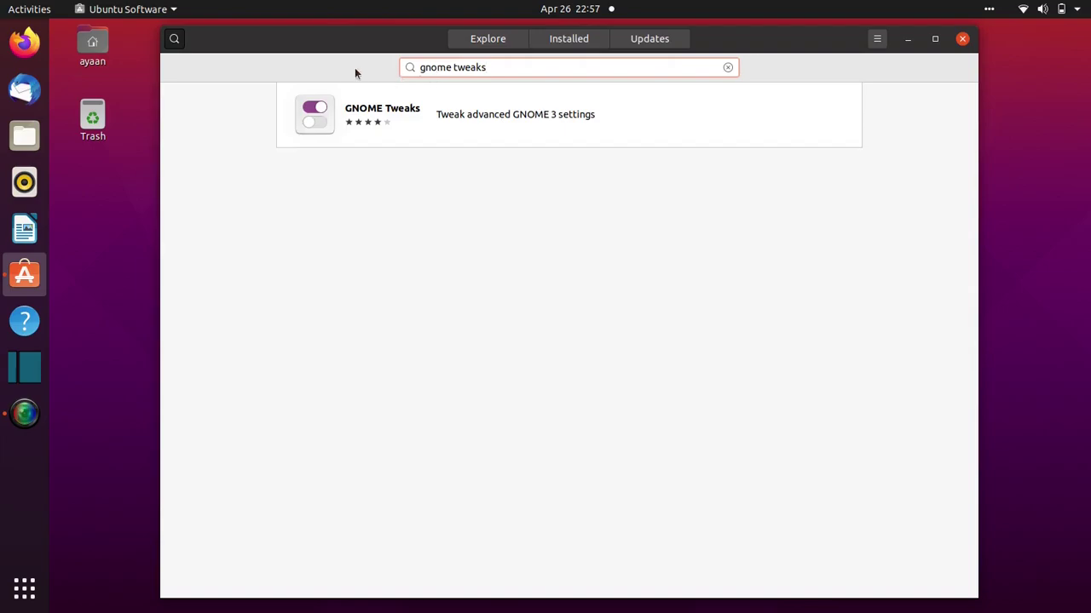
click(348, 136)
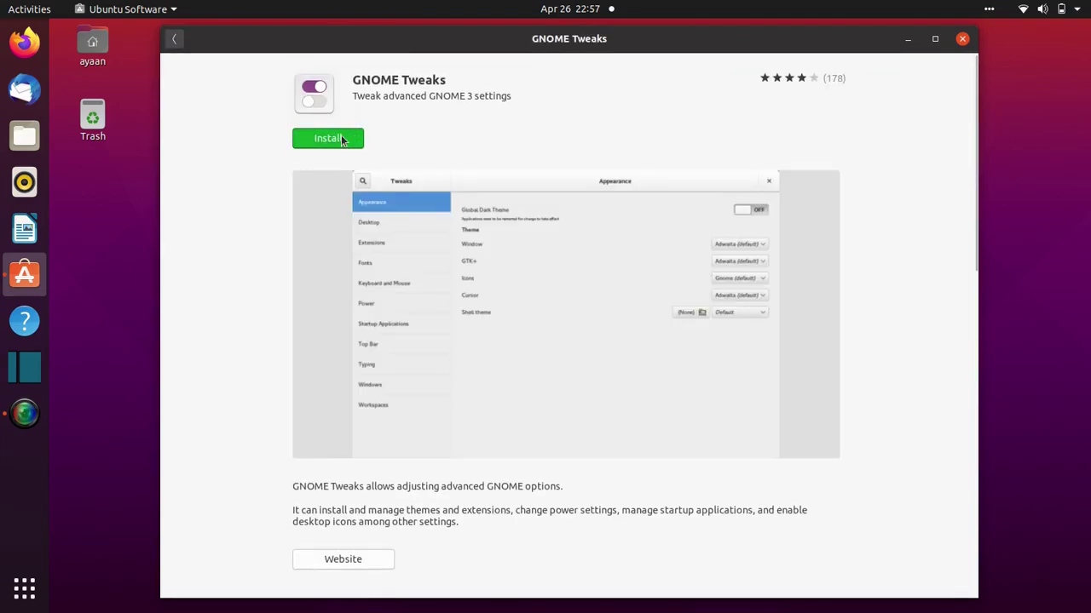
Install GNOME Tweaks, authenticating with the account password
click(341, 138)
text(******)
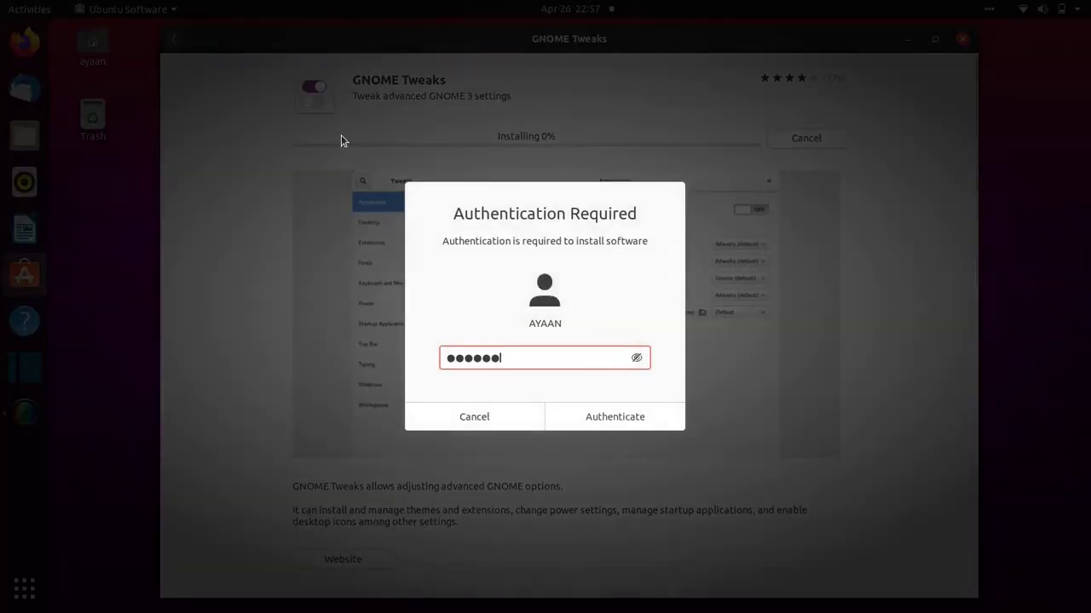
text(*)
key(Return)
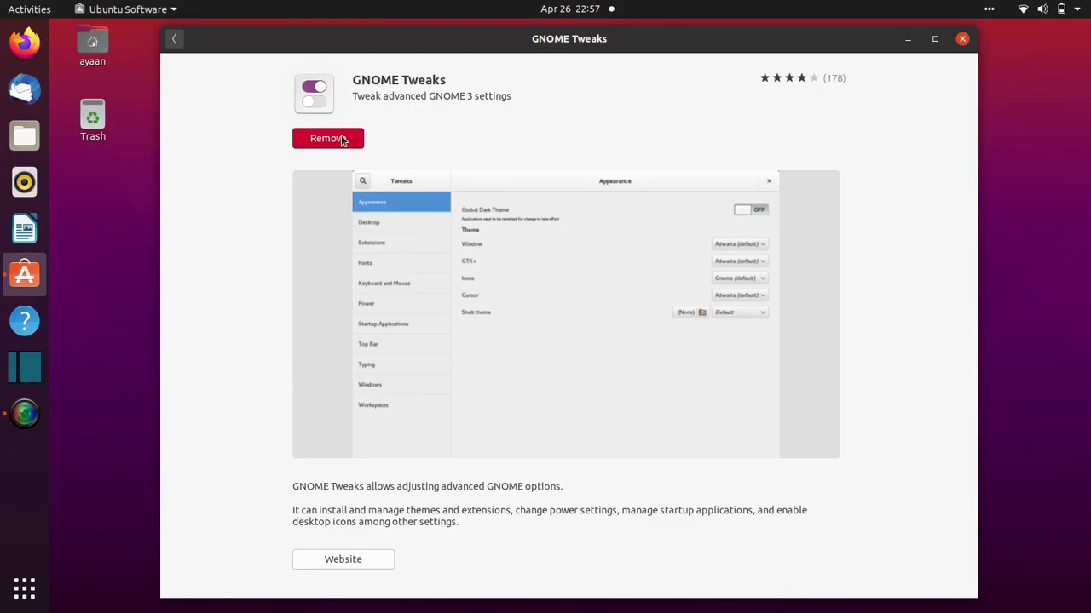
Minimize the software store and launch the Extensions app from the applications overview
click(908, 39)
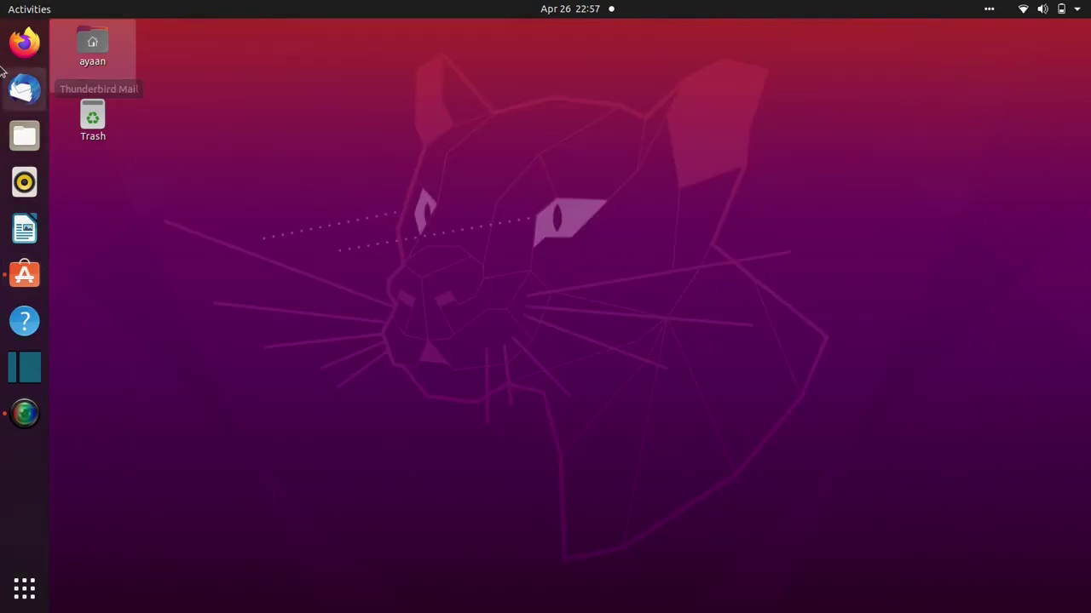
click(24, 588)
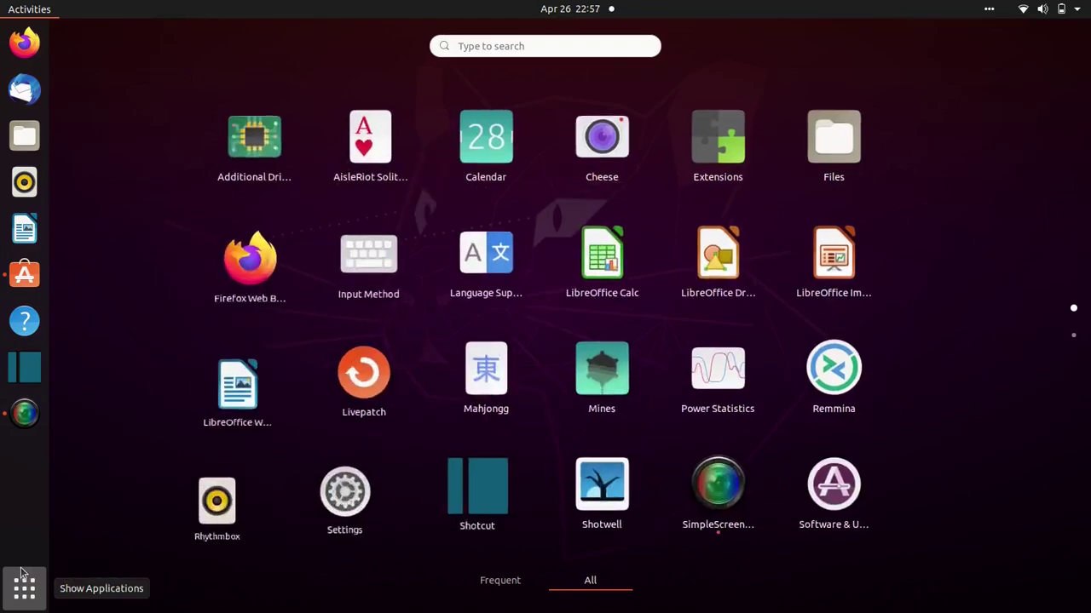
click(741, 170)
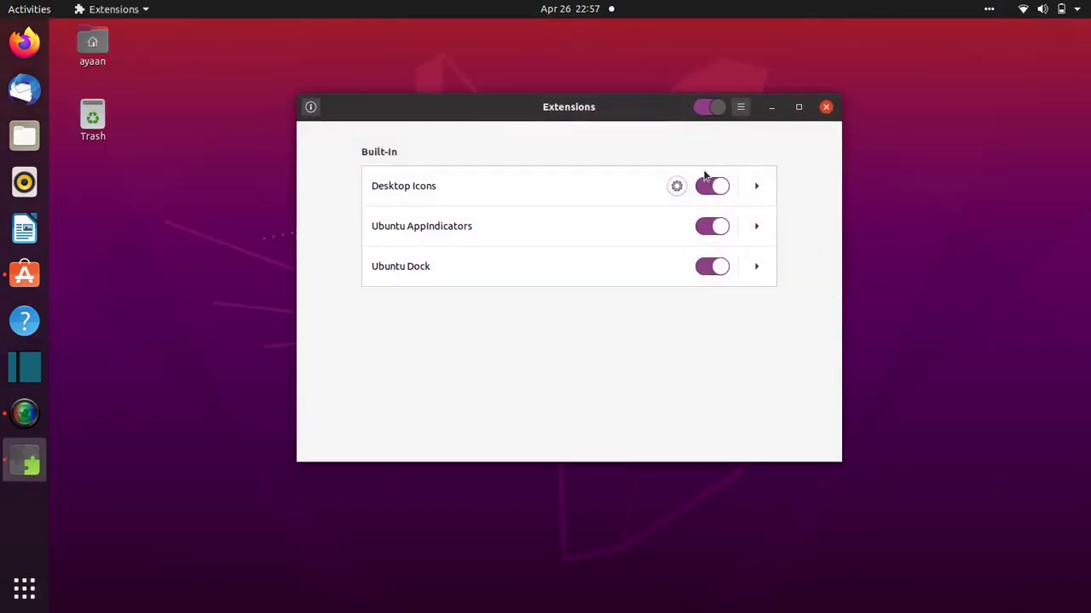
Switch Desktop Icons, Ubuntu AppIndicators and Ubuntu Dock off and back on, then close Extensions
click(714, 190)
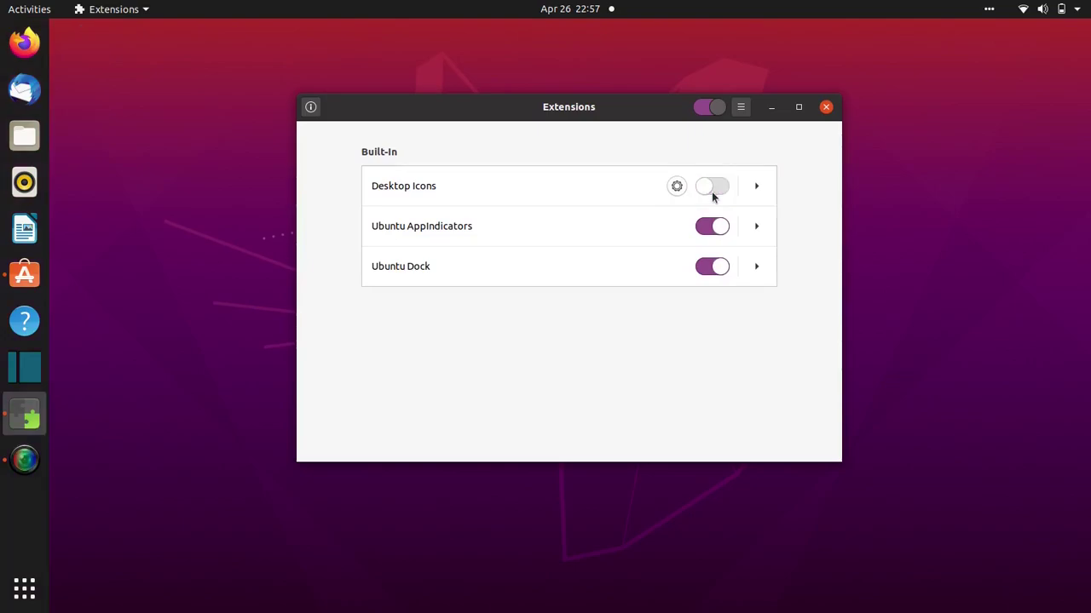
click(713, 194)
click(713, 232)
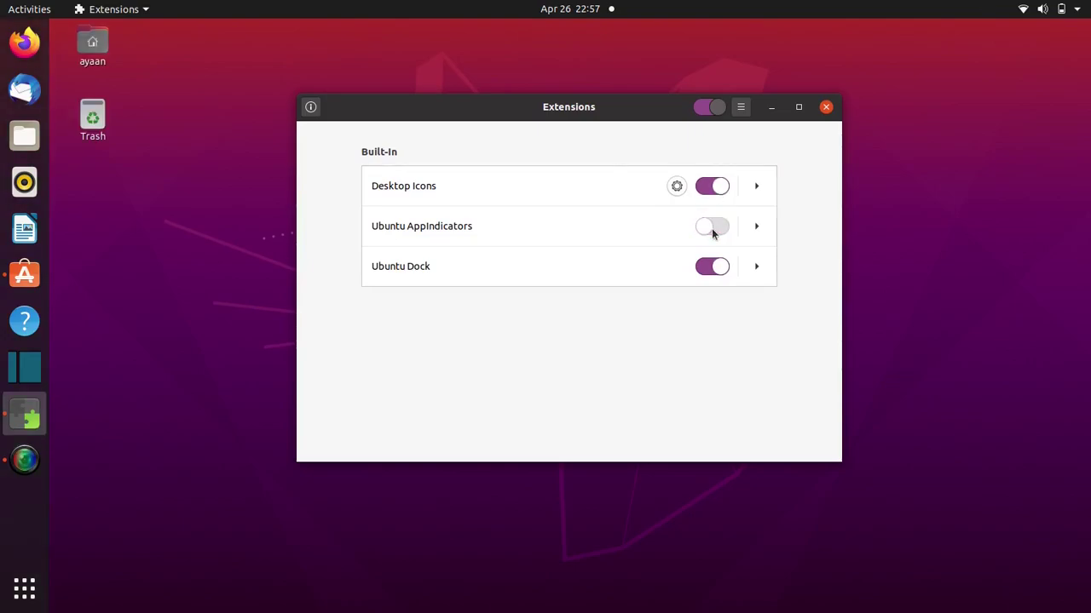
click(713, 230)
click(714, 273)
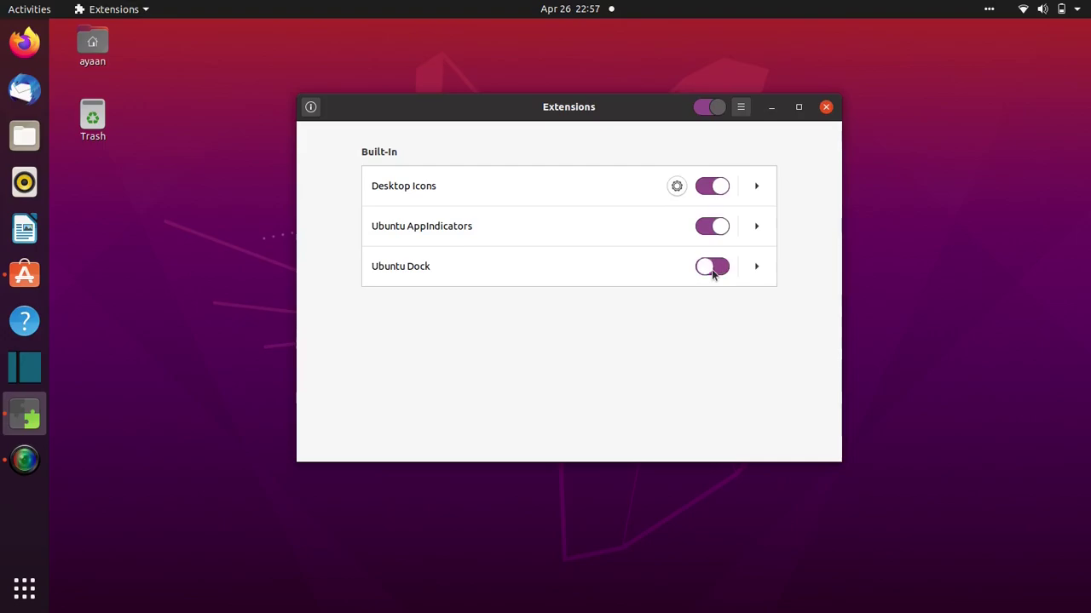
click(713, 271)
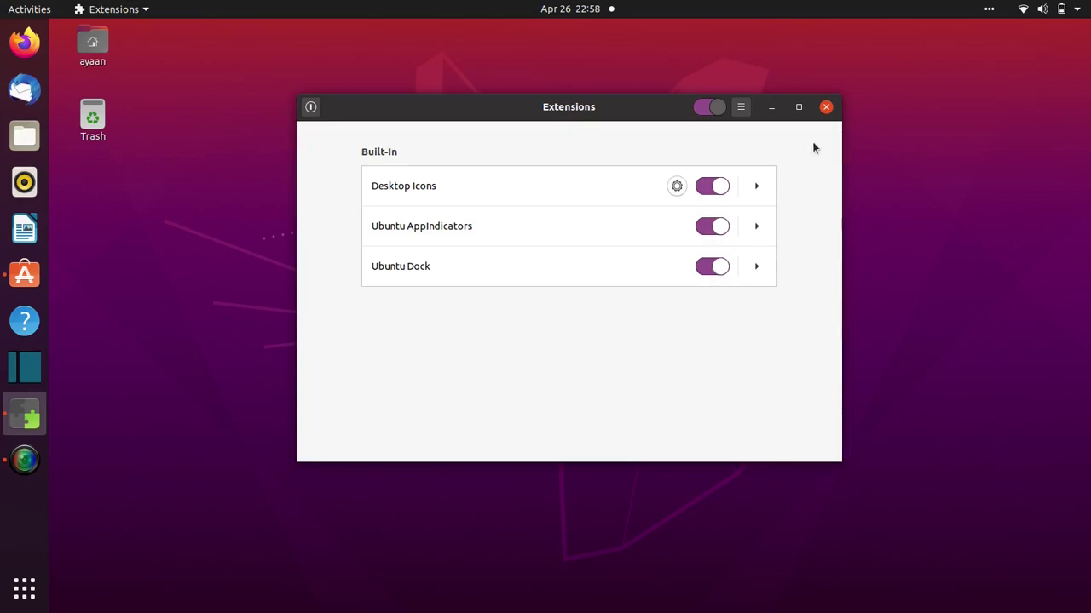
click(827, 106)
Launch GNOME Tweaks by searching 'tw' in the applications overview
click(24, 586)
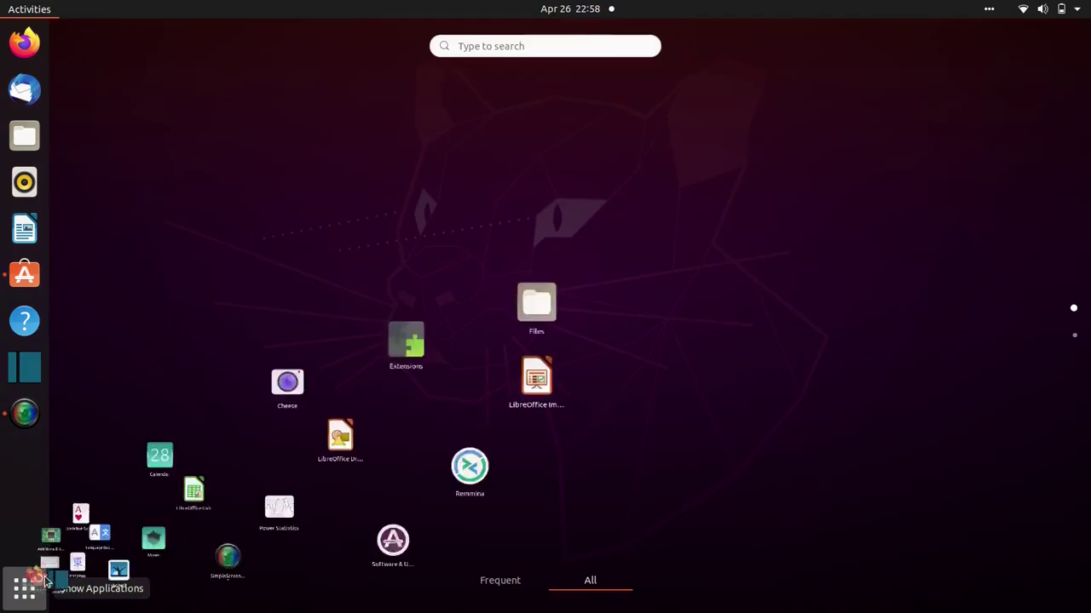
click(506, 44)
text(t)
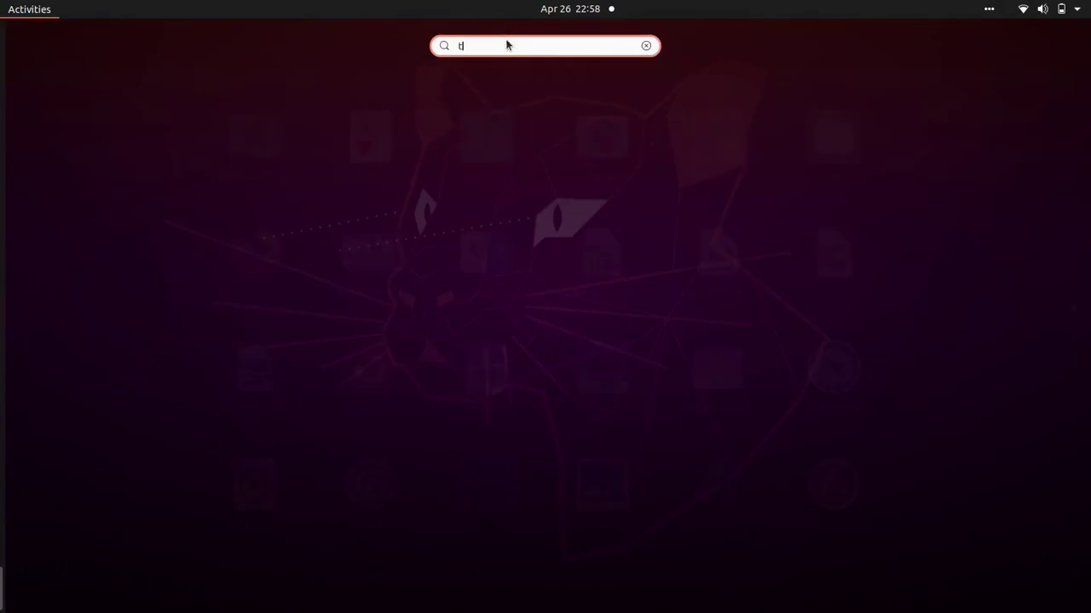
text(w)
key(Return)
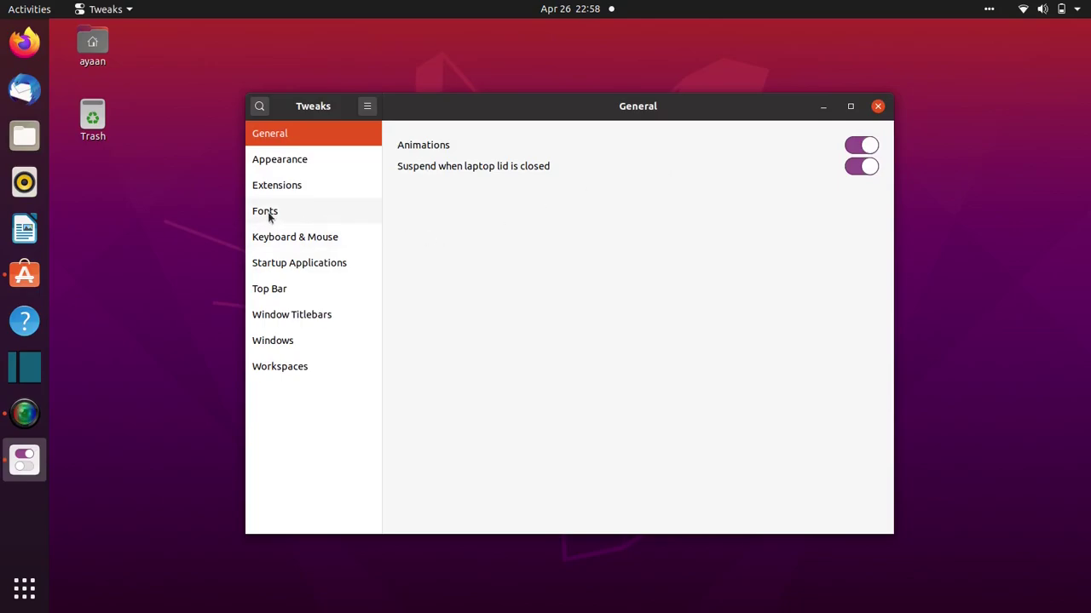
Set Window Titlebars button placement to Left, then close Tweaks
click(286, 314)
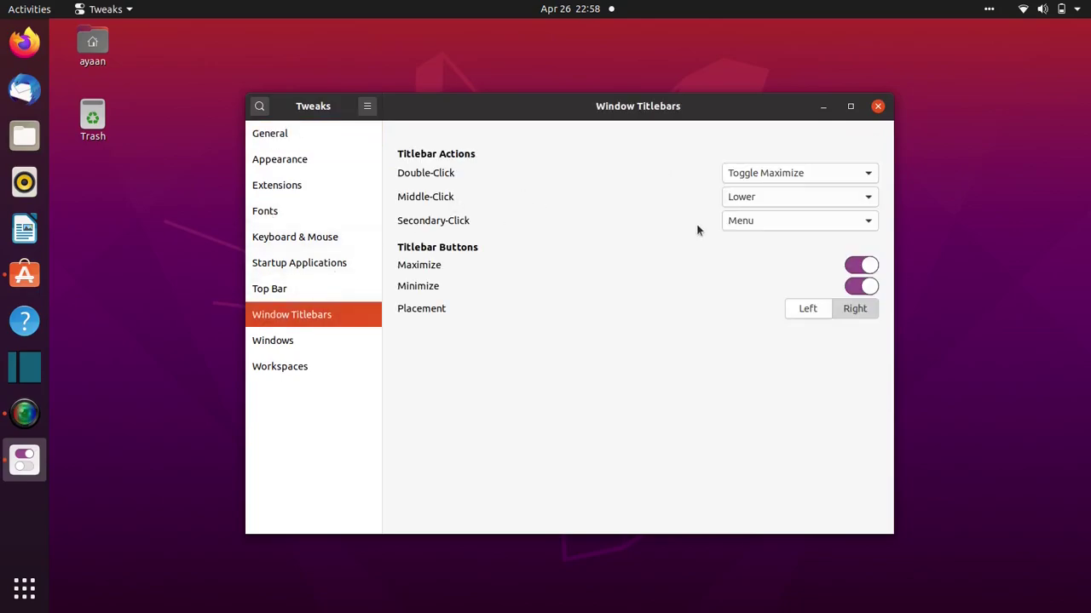
click(805, 309)
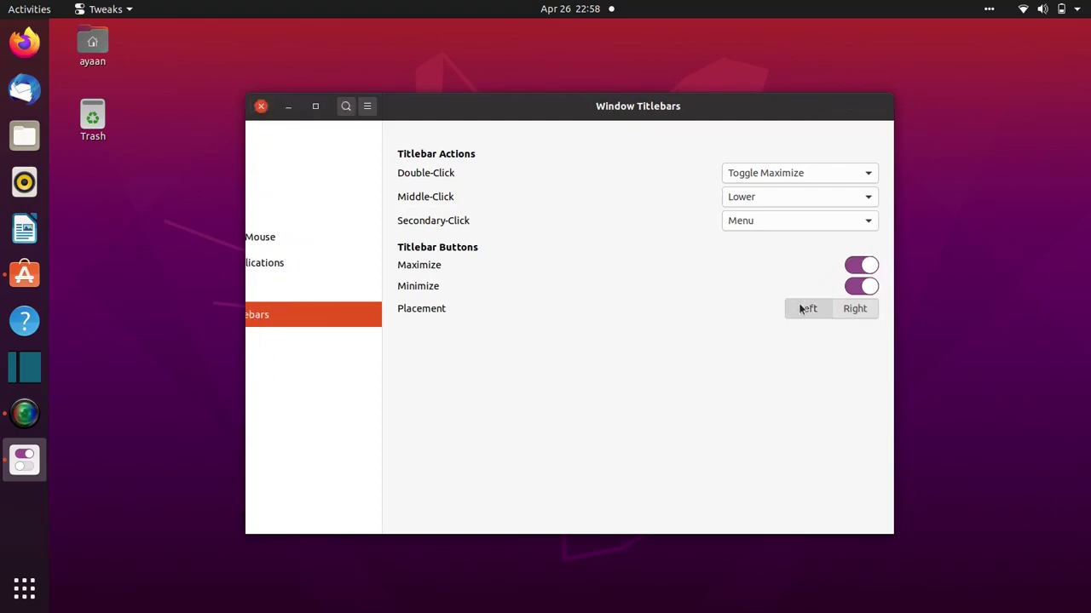
click(856, 312)
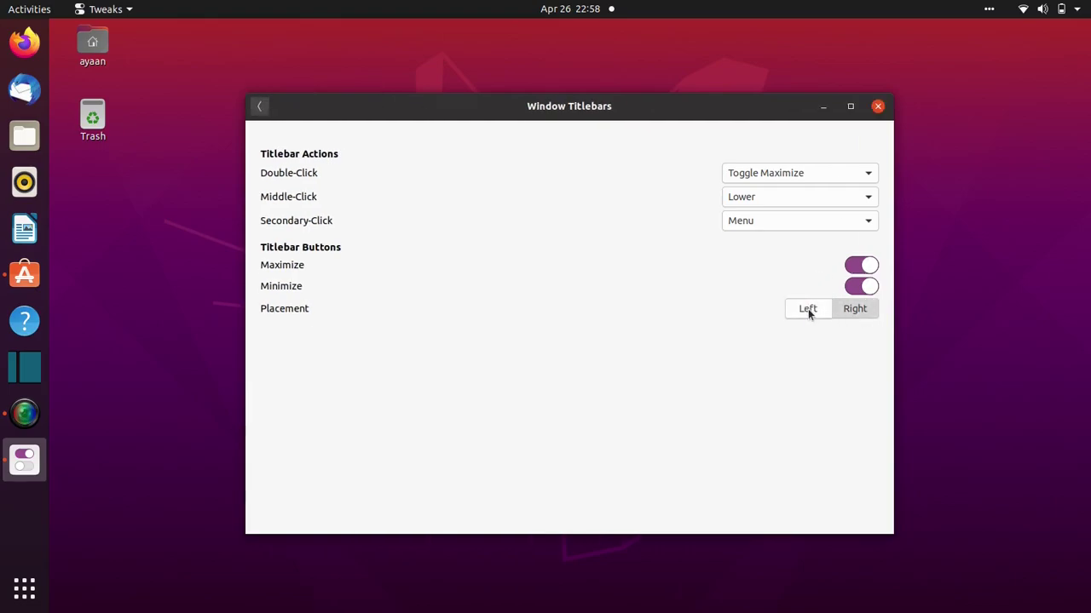
click(808, 309)
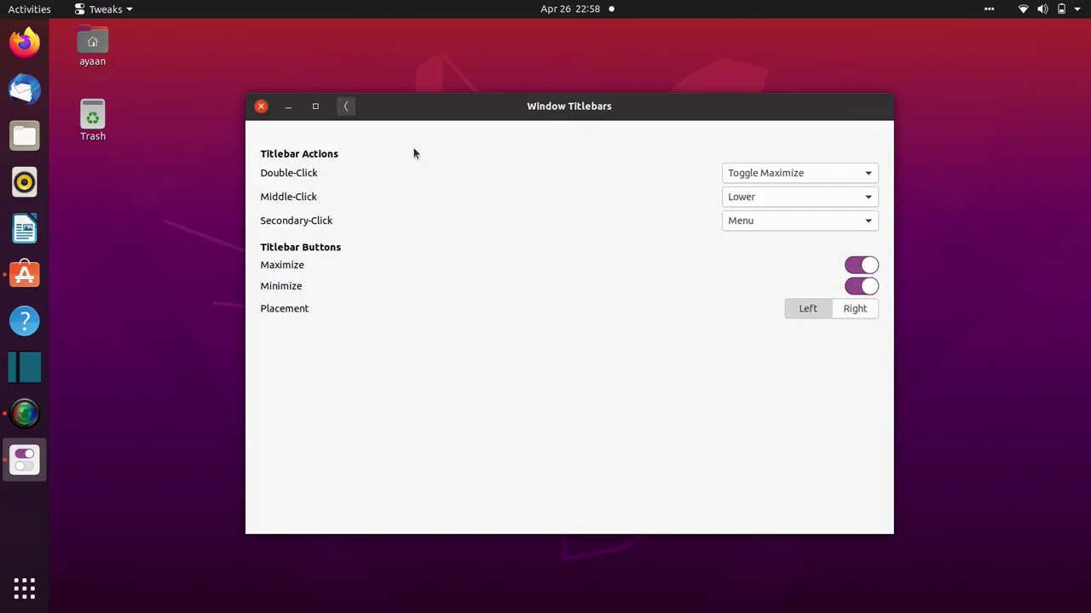
click(262, 106)
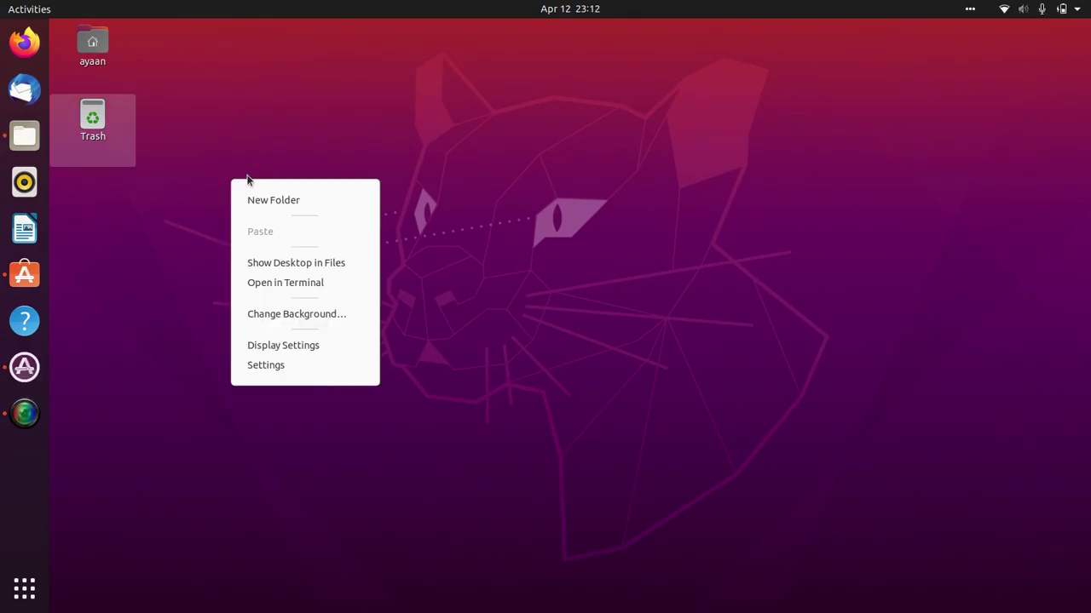
Set the shuffleboard table photo as the desktop wallpaper and show the Appearance settings
click(305, 314)
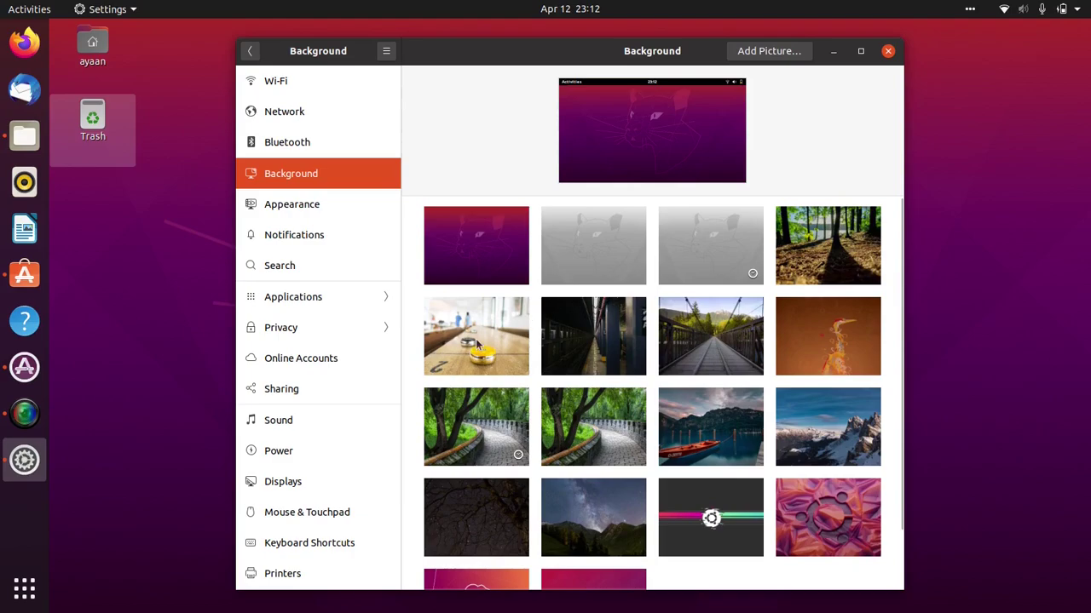
click(477, 343)
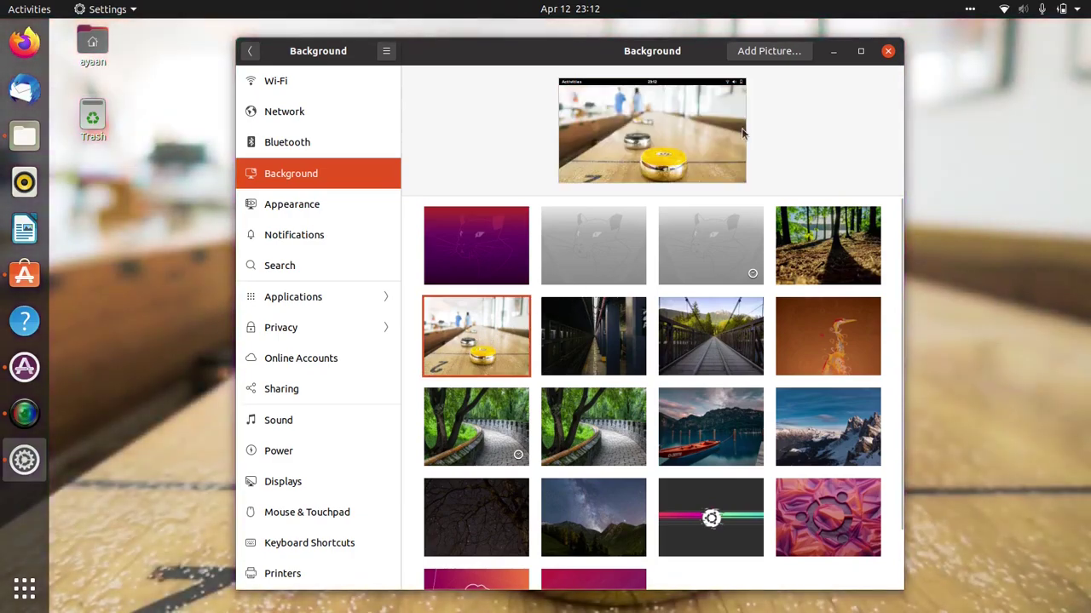
click(312, 200)
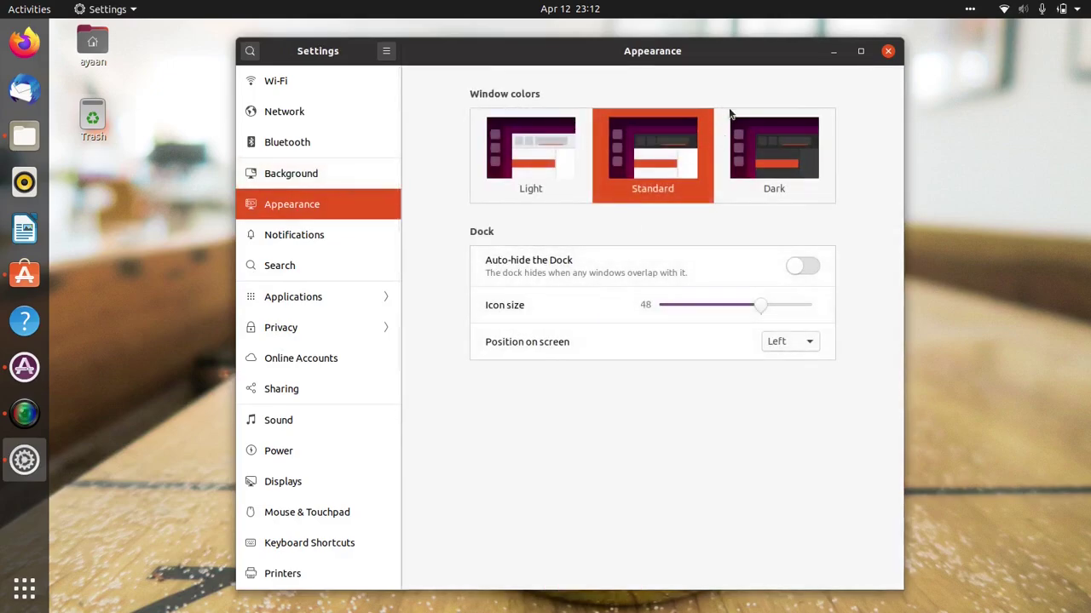